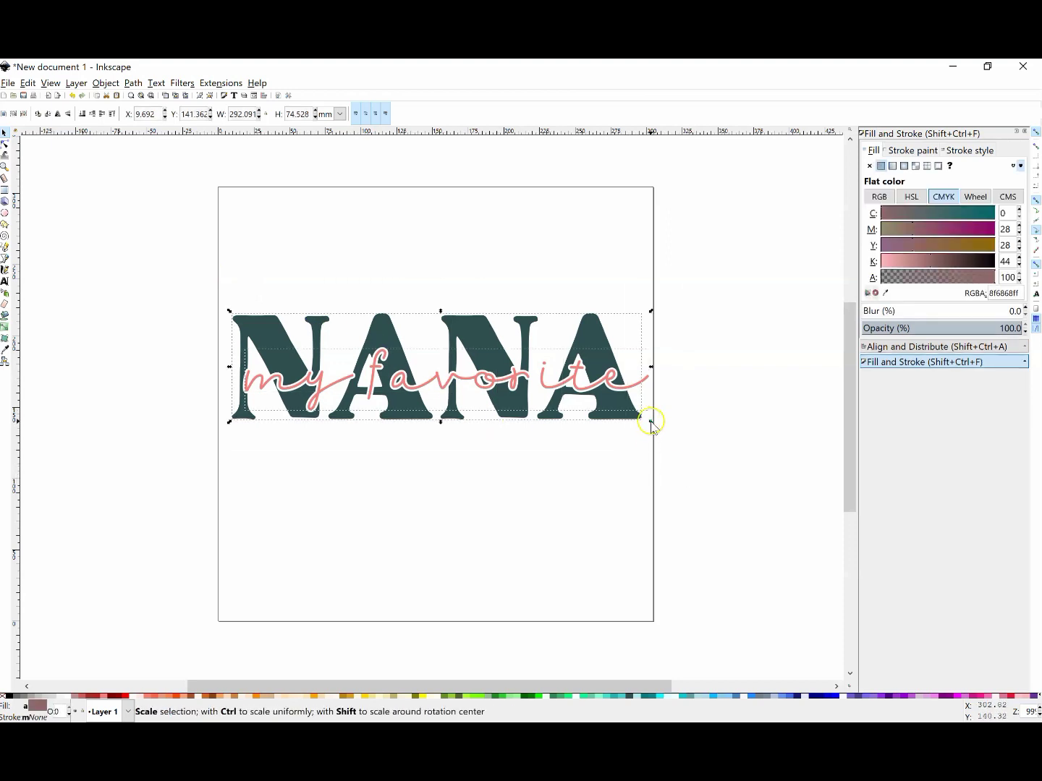
# Scale the finished NANA design to about 150.7 mm wide and park it off-page at top-left.
pyautogui.moveTo(650, 423); pyautogui.dragTo(443, 389)
pyautogui.moveTo(340, 347); pyautogui.dragTo(95, 218)
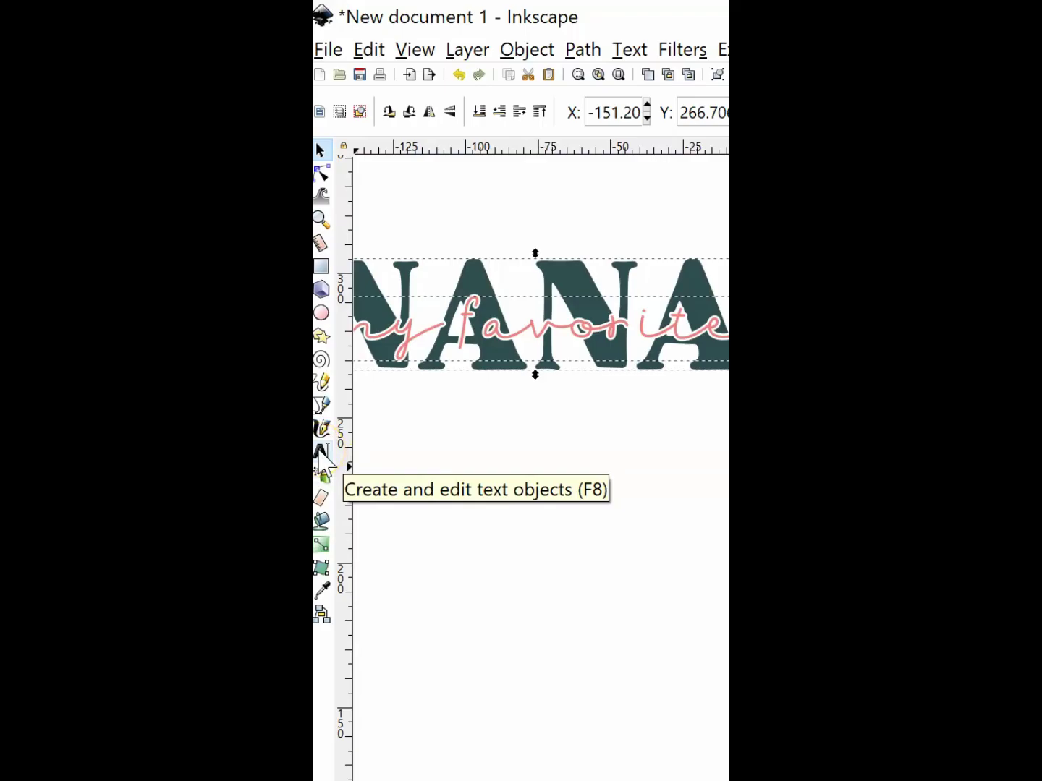
# Type a two-line text reading 'NANA' over 'my favorite' on the page.
pyautogui.click(320, 452)
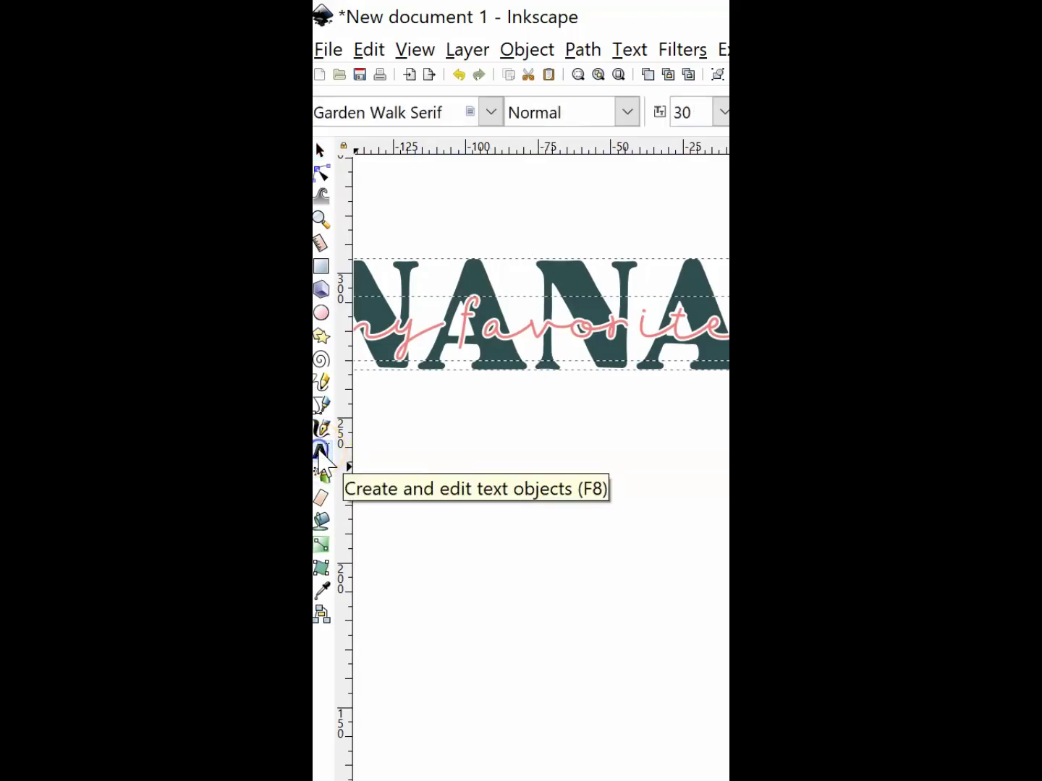
pyautogui.click(308, 333)
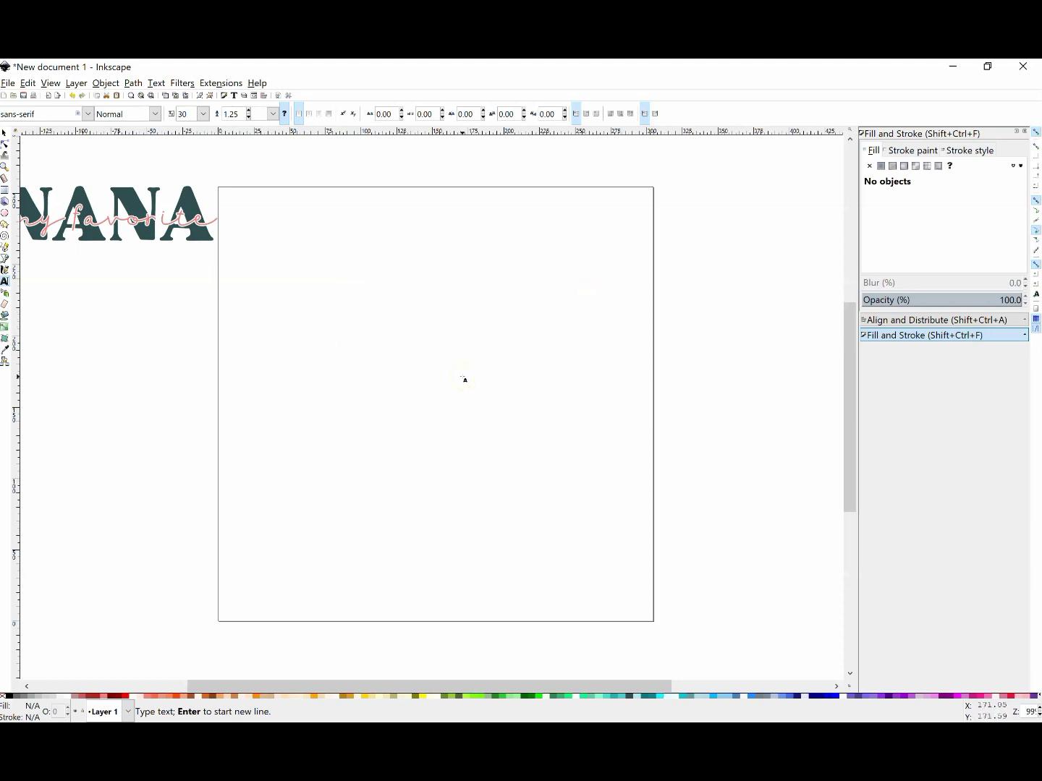
pyautogui.write('NANA')
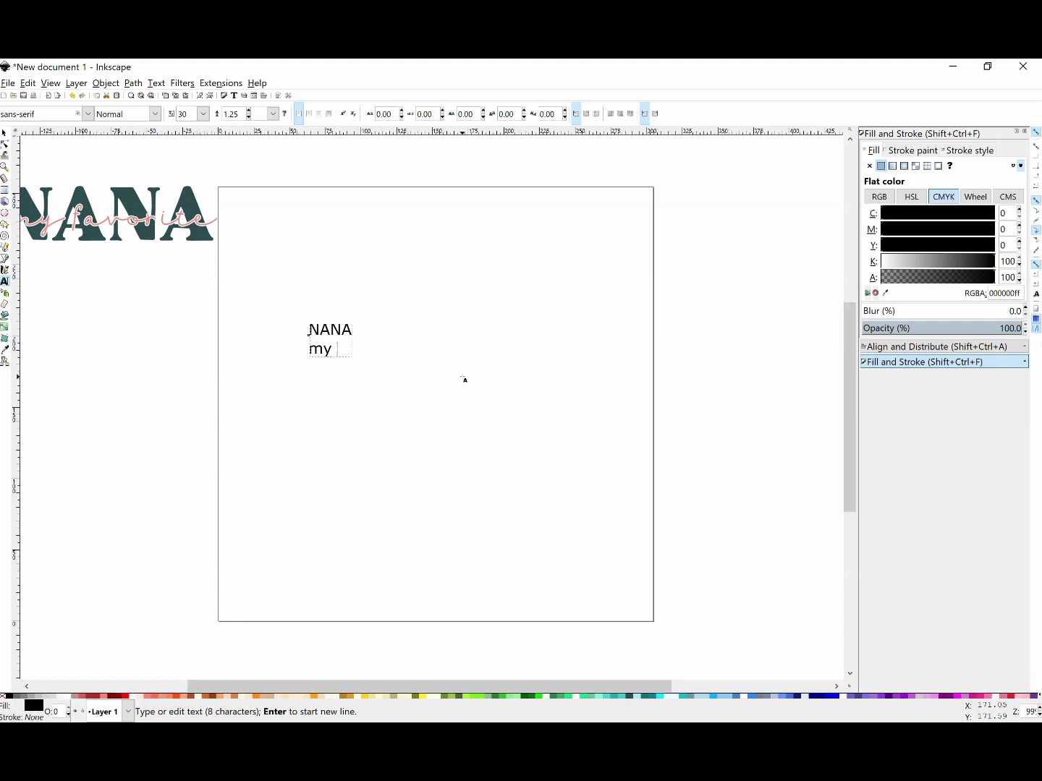
pyautogui.write('favorite')
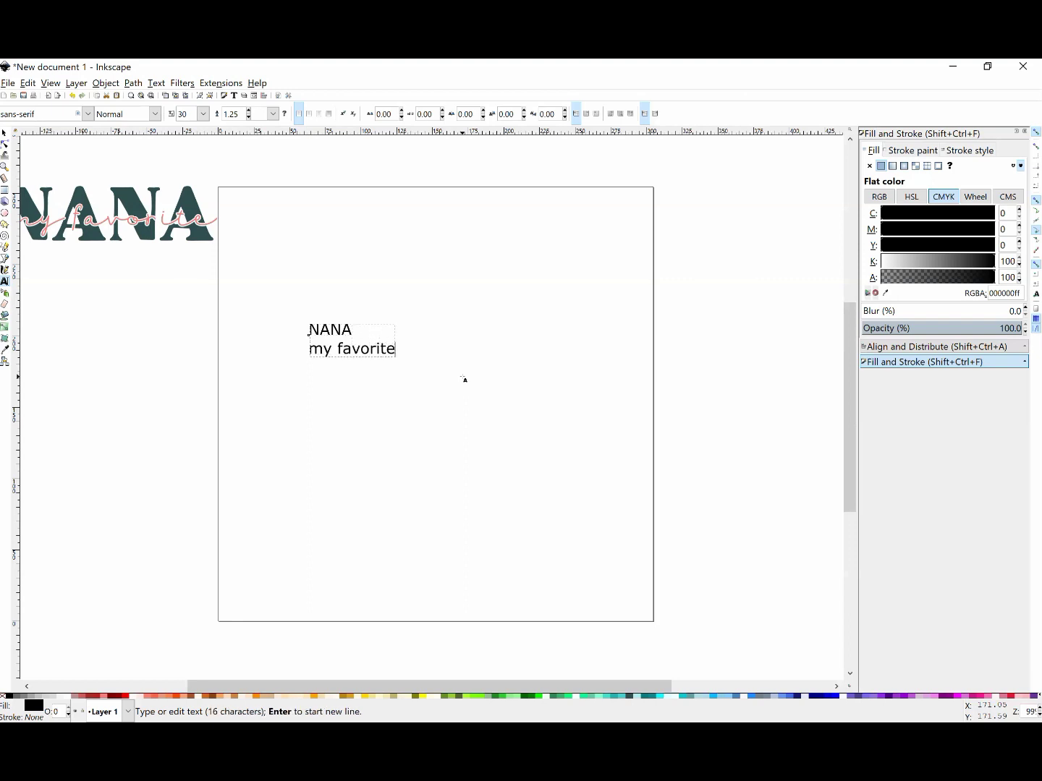
# Enlarge the text to about 225 mm wide and shift it slightly left.
pyautogui.click(5, 134)
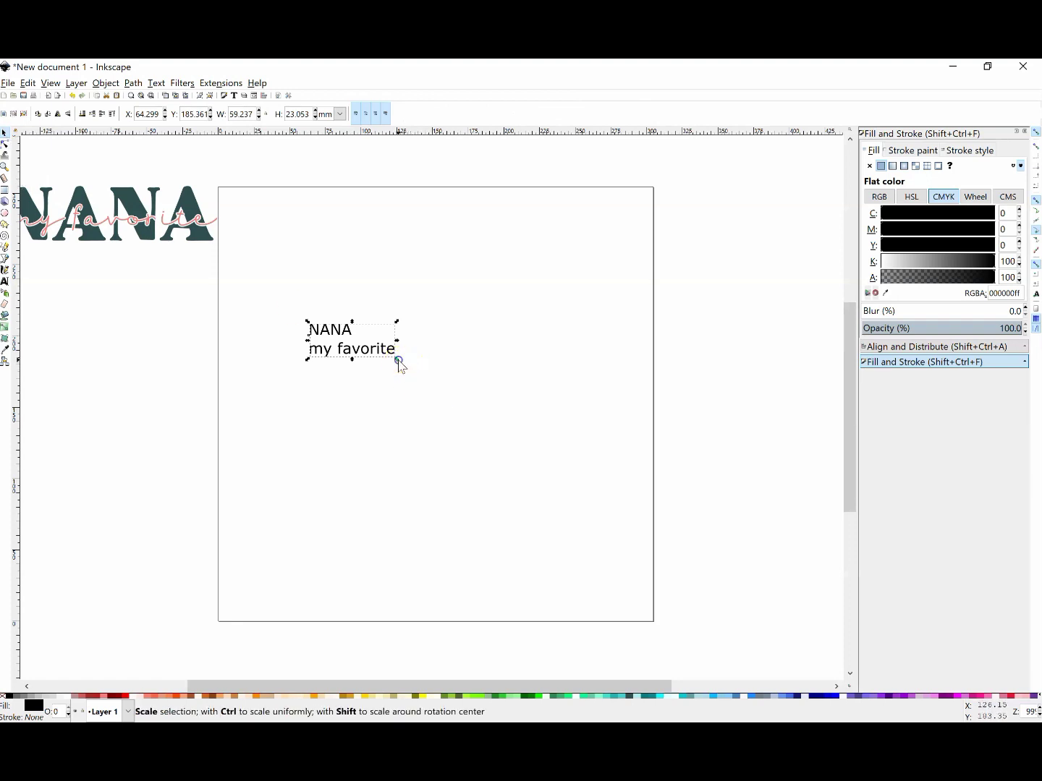
pyautogui.moveTo(399, 360); pyautogui.dragTo(634, 507)
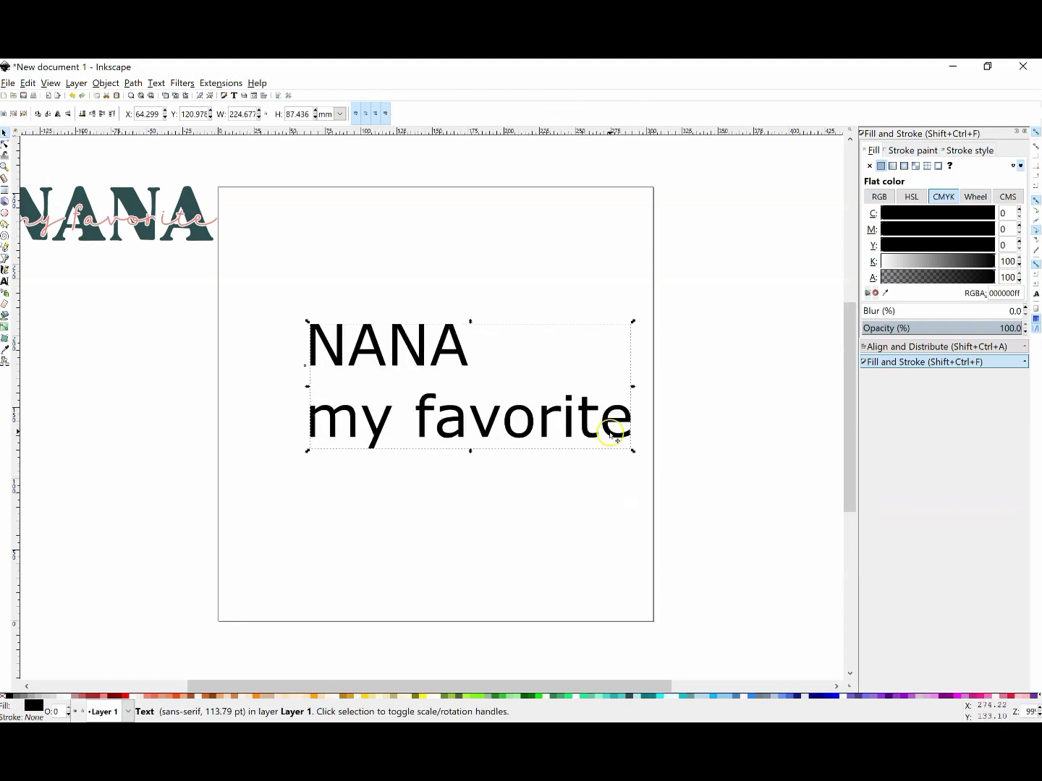
pyautogui.moveTo(614, 434); pyautogui.dragTo(579, 426)
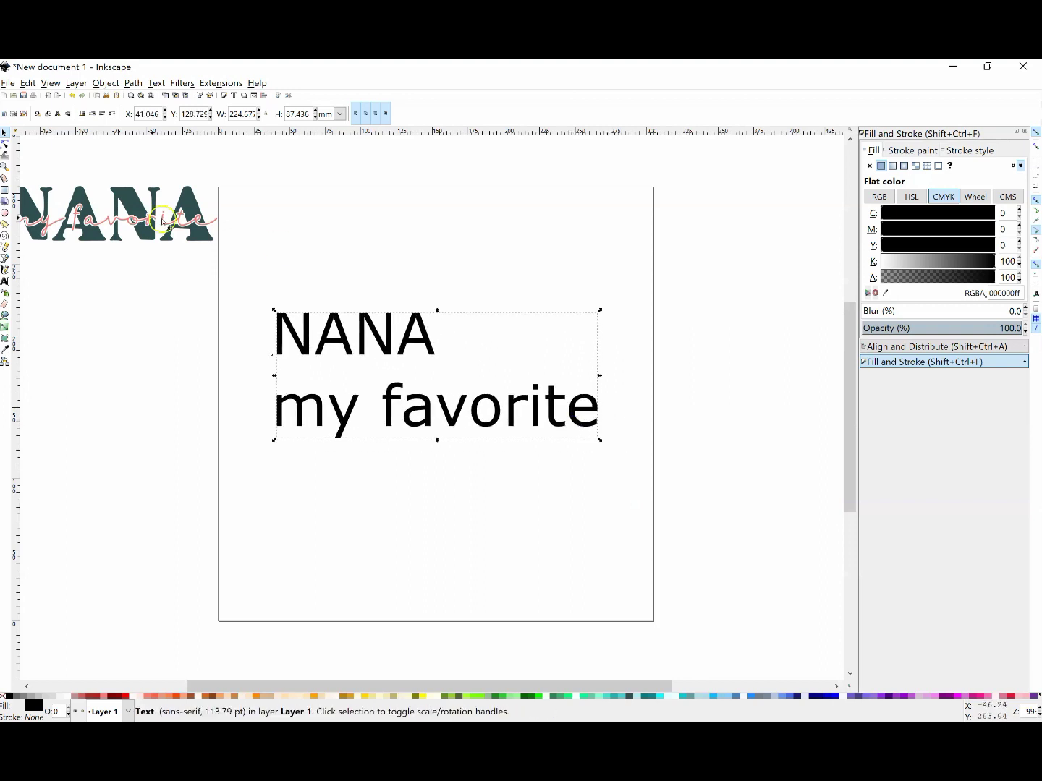
# Set the 'my favorite' line in the Garden Walk Script font.
pyautogui.doubleClick(465, 408)
pyautogui.tripleClick(447, 413)
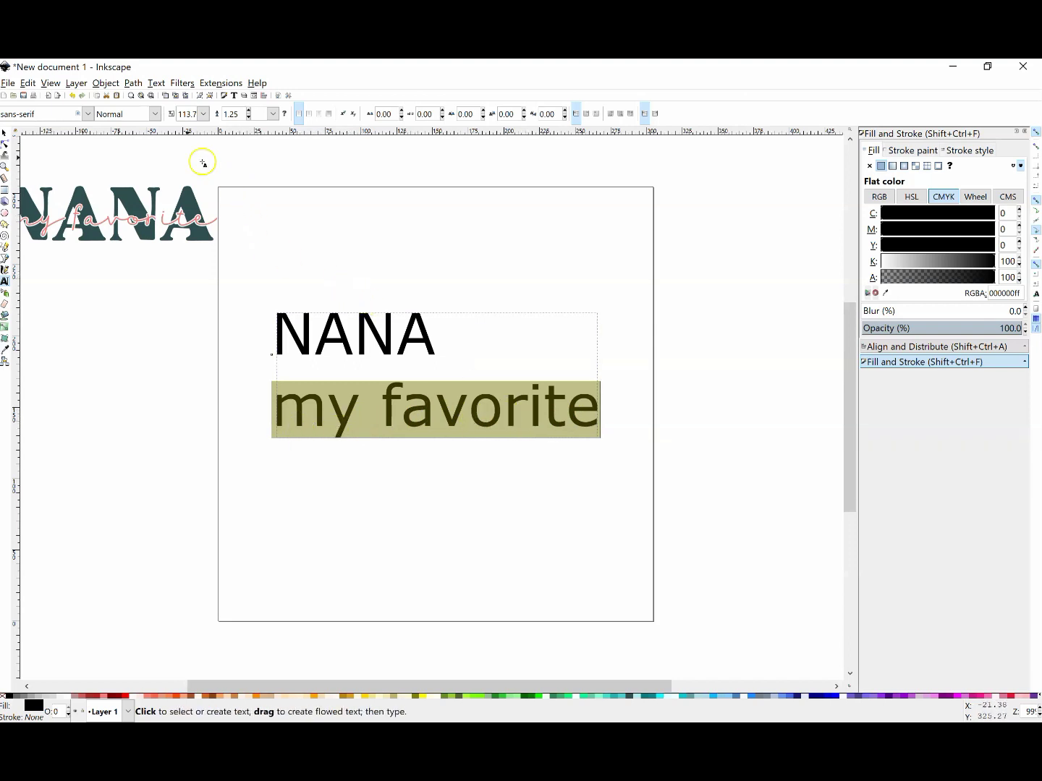
pyautogui.moveTo(39, 117); pyautogui.dragTo(2, 116)
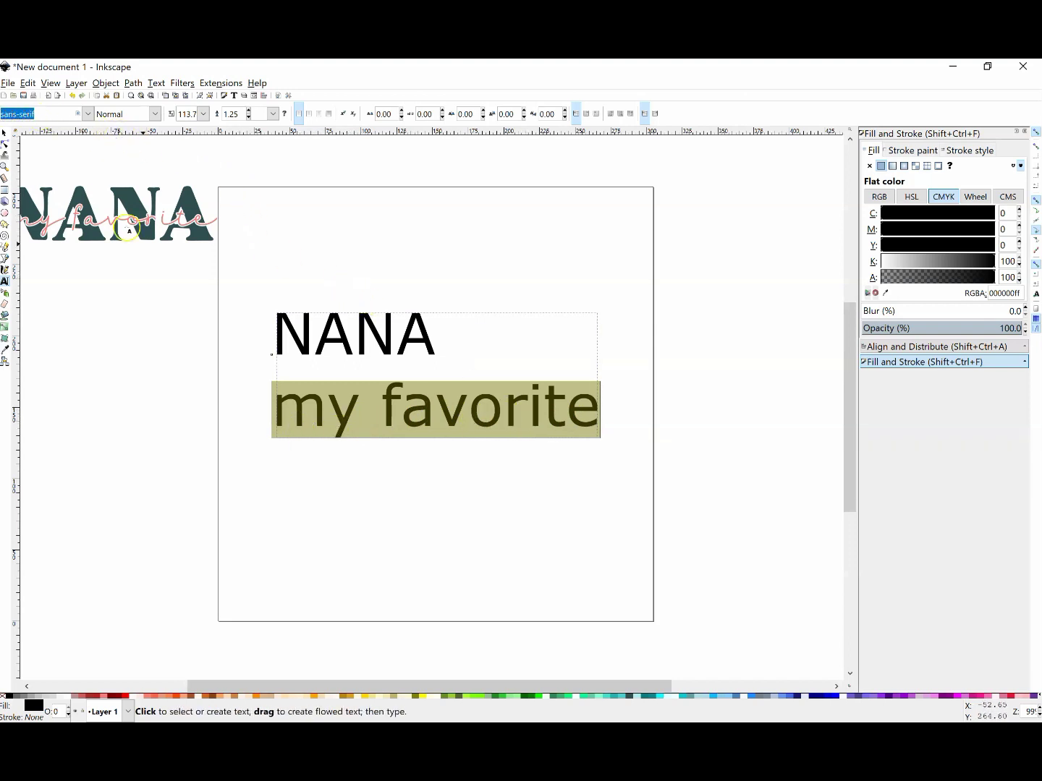
pyautogui.write('garde')
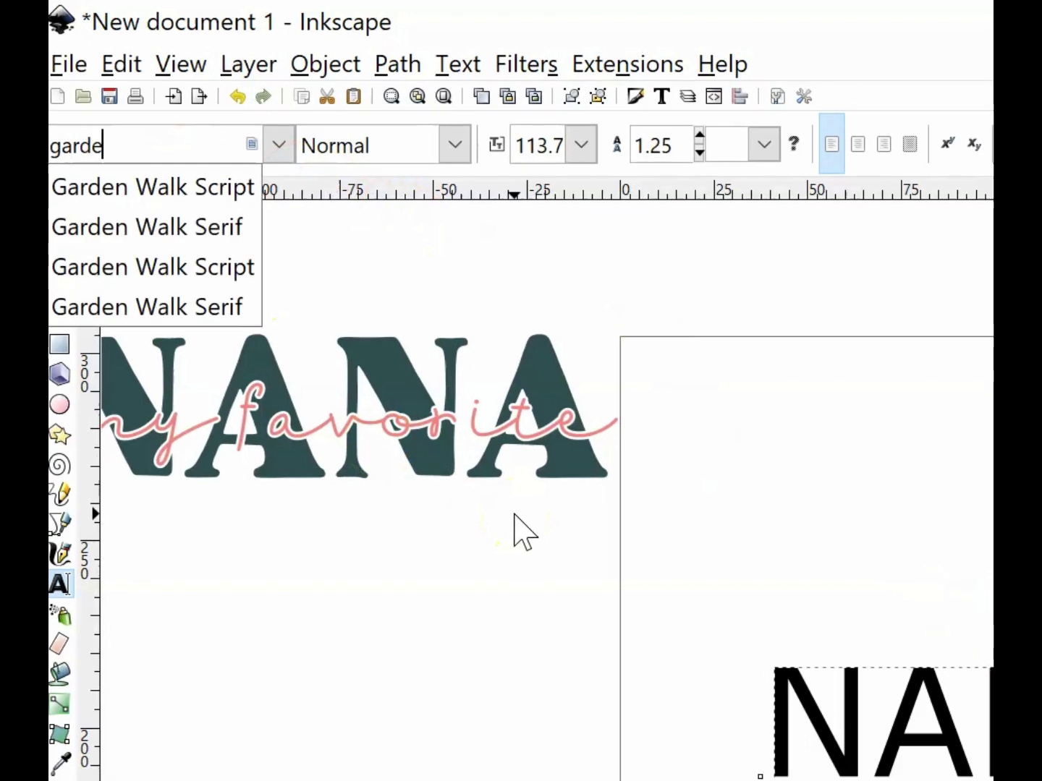
pyautogui.click(242, 188)
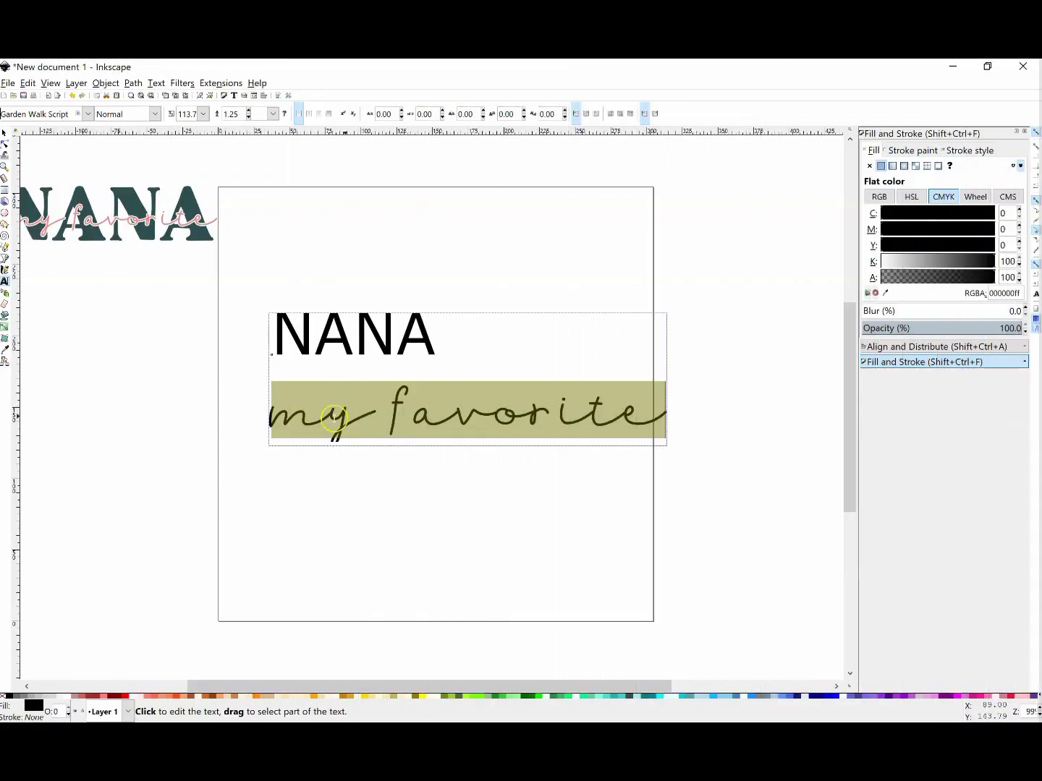
# Set the word NANA in the Garden Walk Serif font.
pyautogui.moveTo(428, 332); pyautogui.dragTo(272, 336)
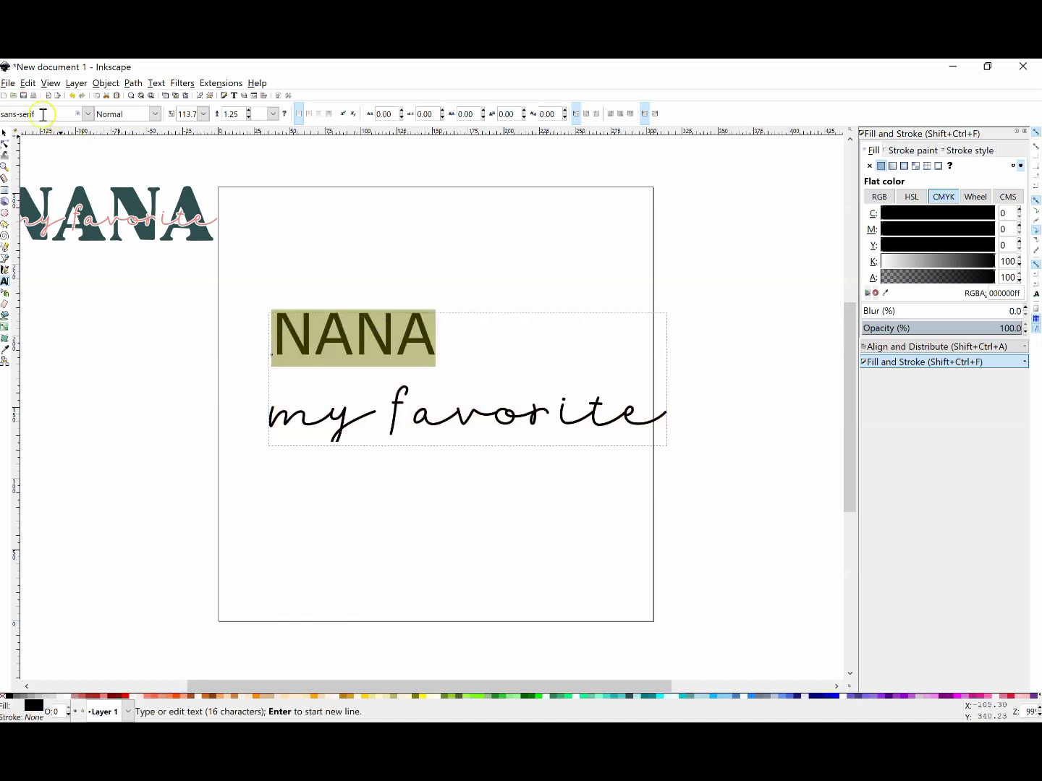
pyautogui.write('garde')
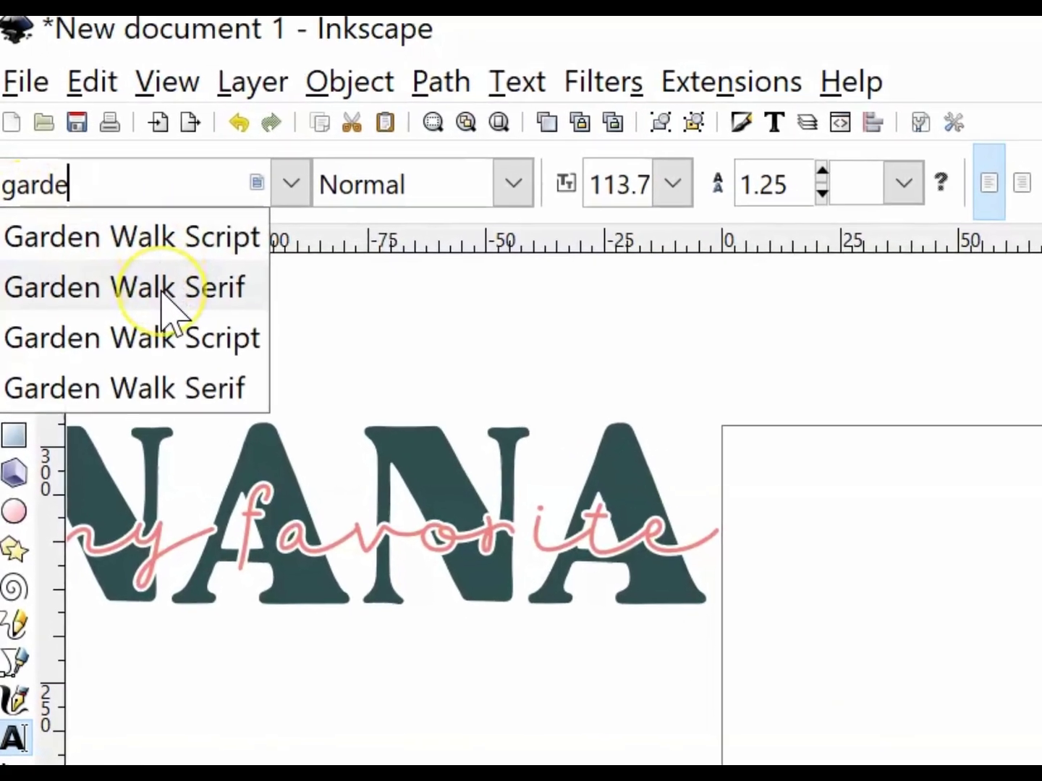
pyautogui.click(175, 303)
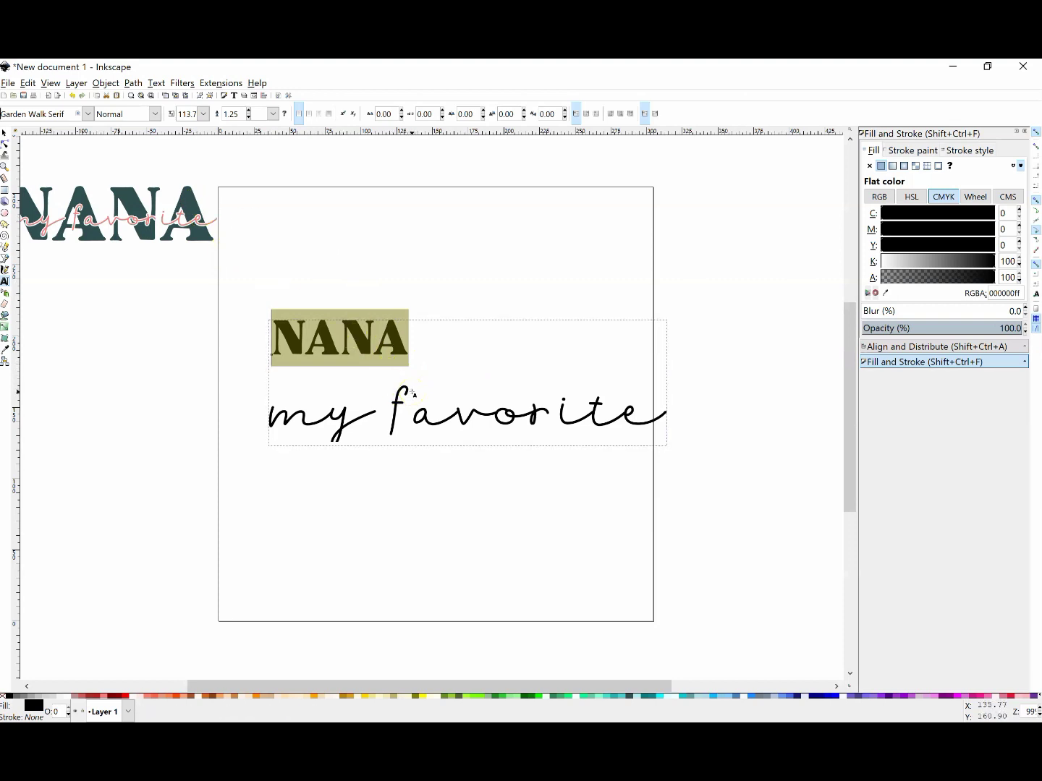
pyautogui.click(386, 408)
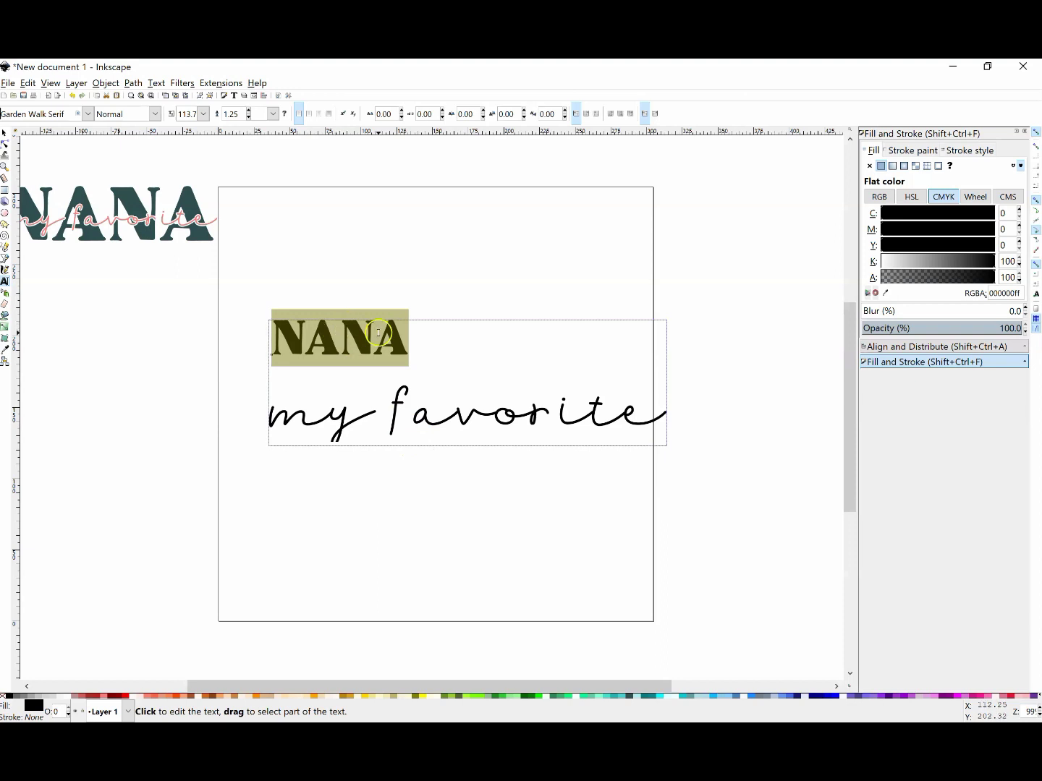
# Nudge the text object slightly left and convert it to paths with Object to Path.
pyautogui.click(5, 134)
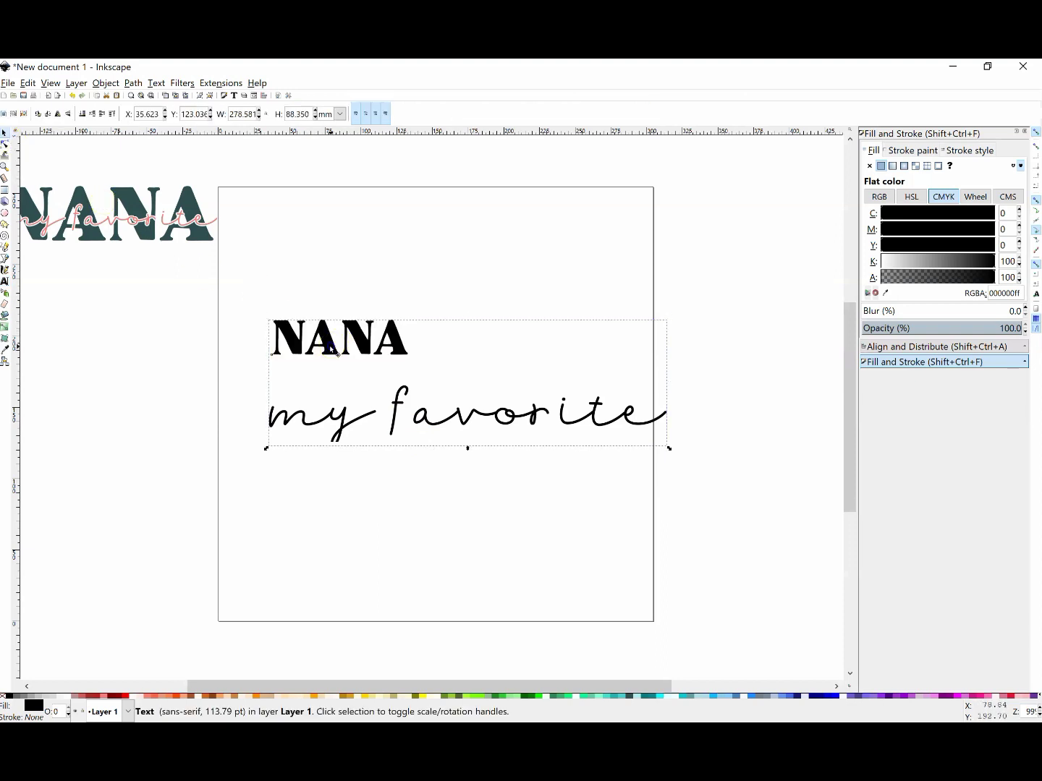
pyautogui.moveTo(331, 351); pyautogui.dragTo(324, 353)
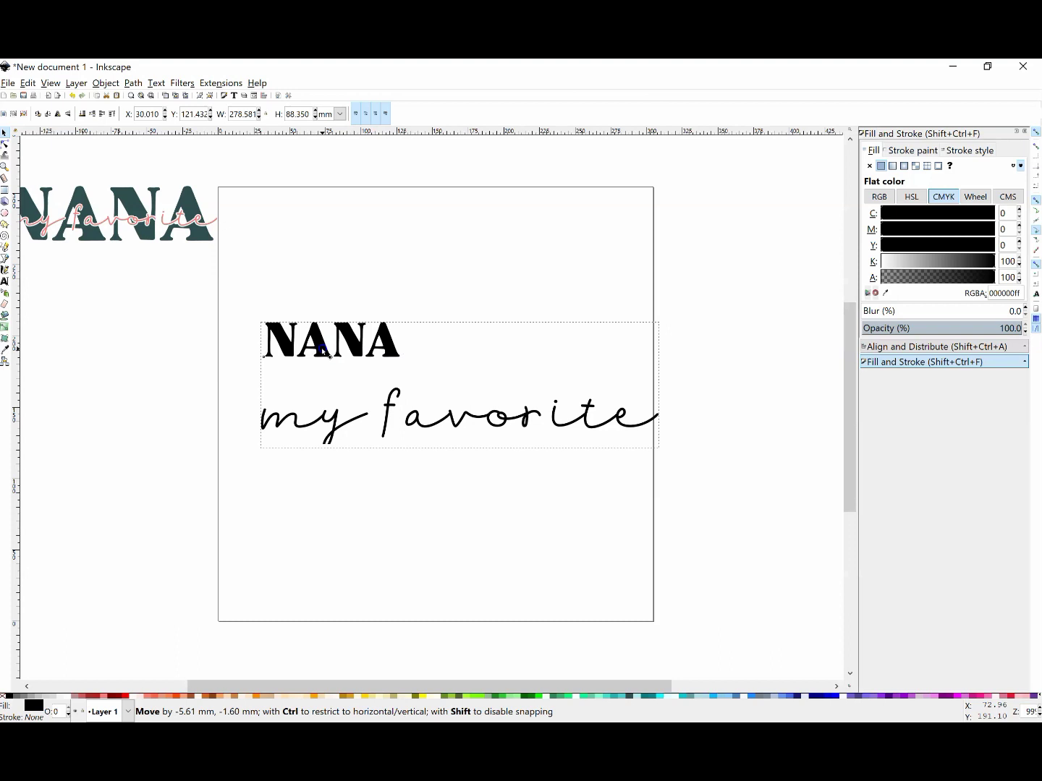
pyautogui.click(136, 83)
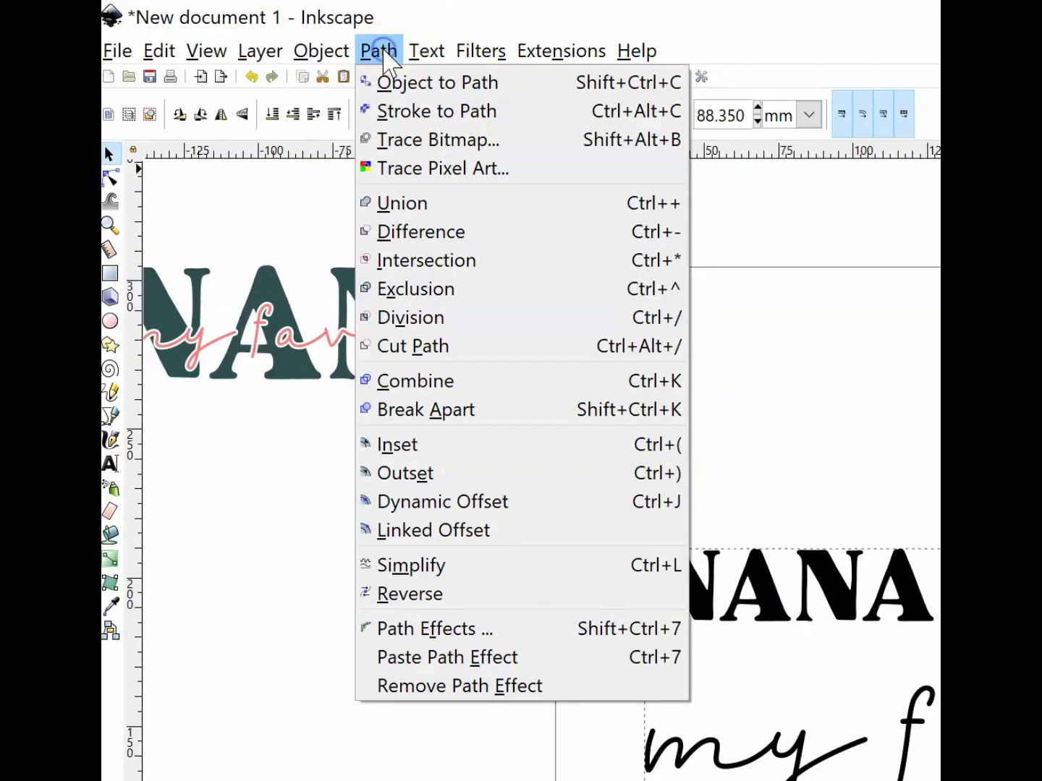
pyautogui.click(143, 99)
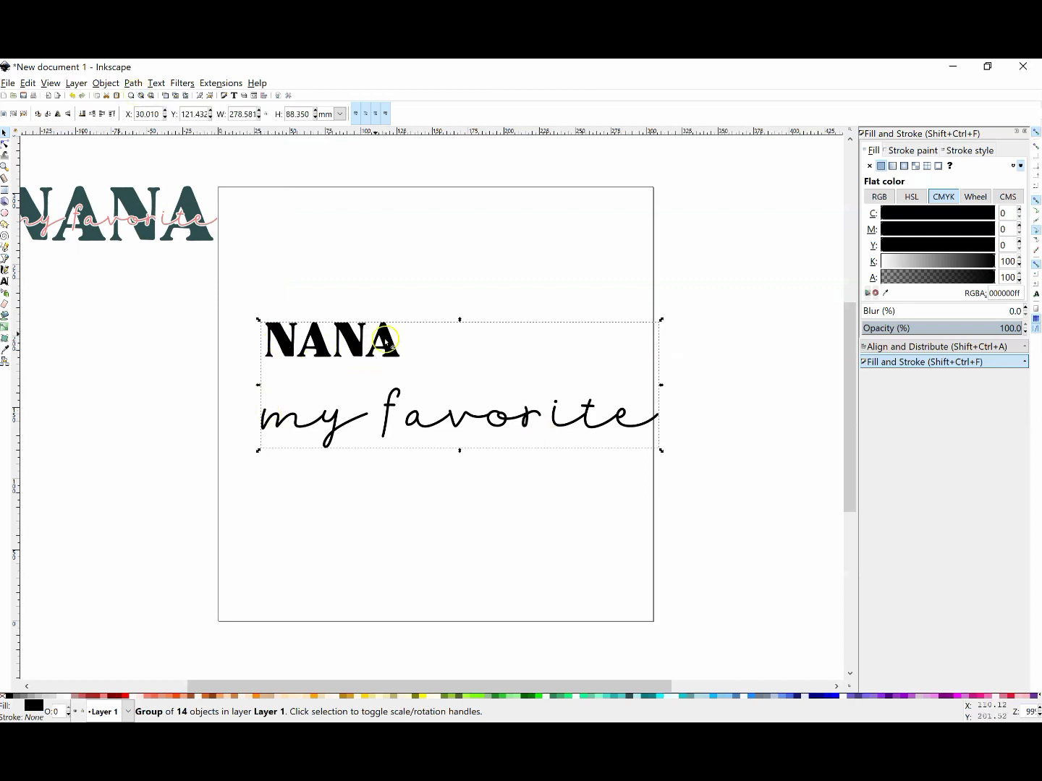
# Ungroup the converted text into 14 separate letter paths and deselect.
pyautogui.click(106, 84)
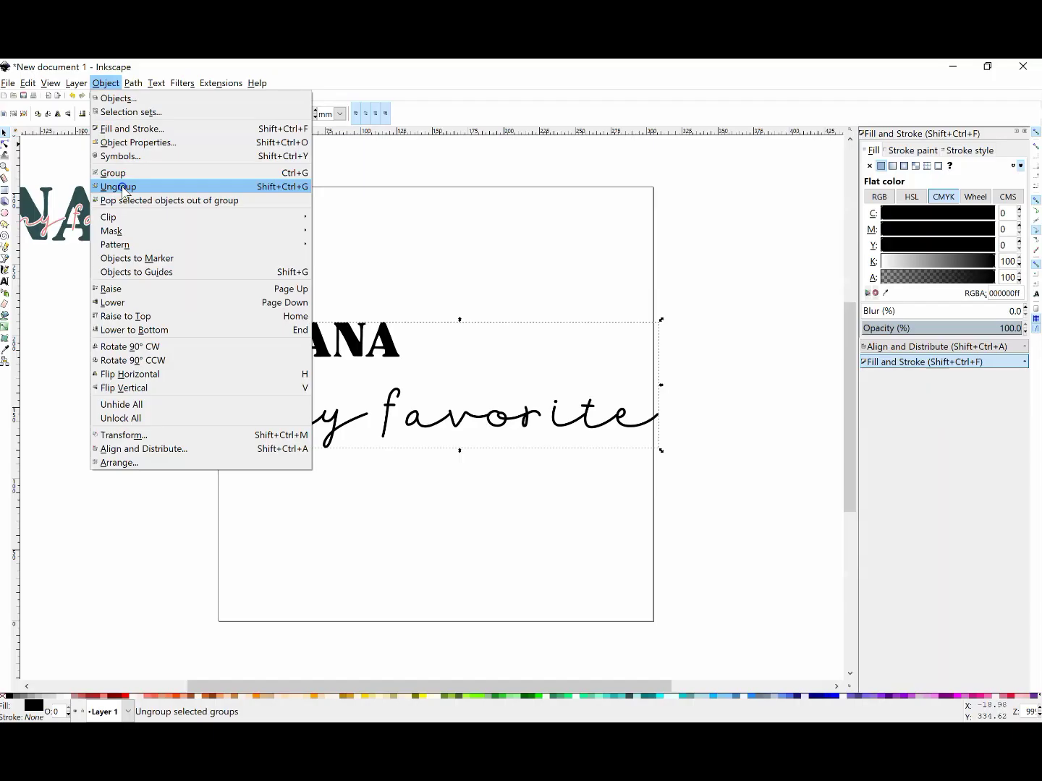
pyautogui.click(394, 233)
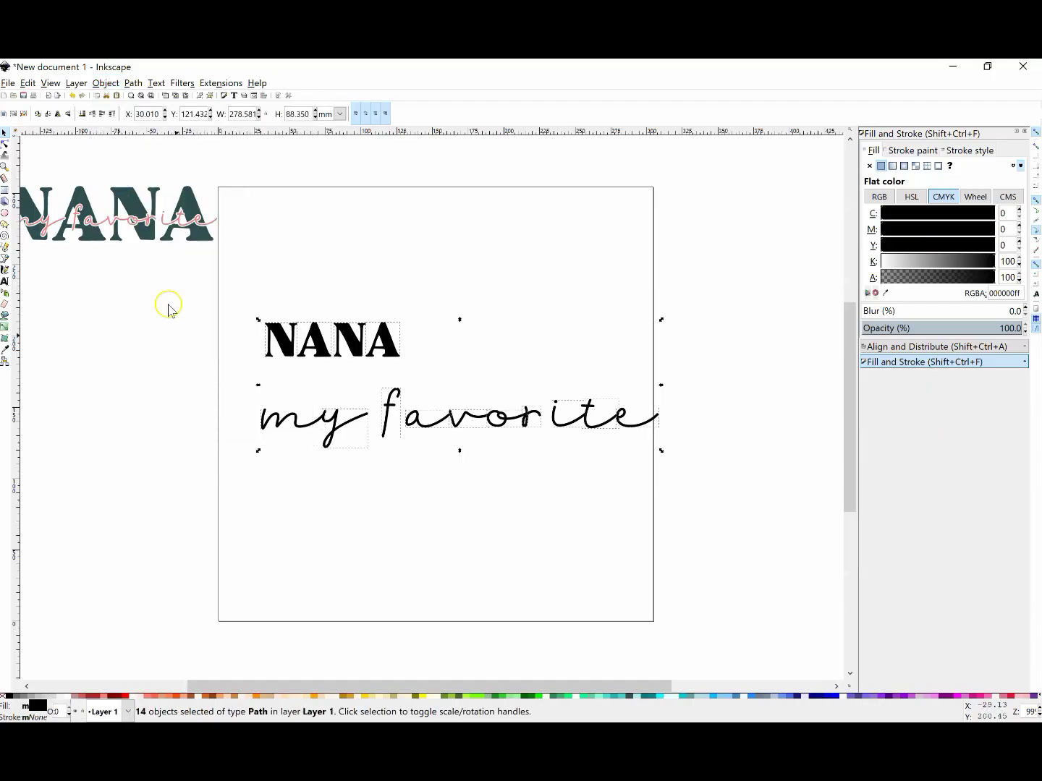
pyautogui.click(280, 385)
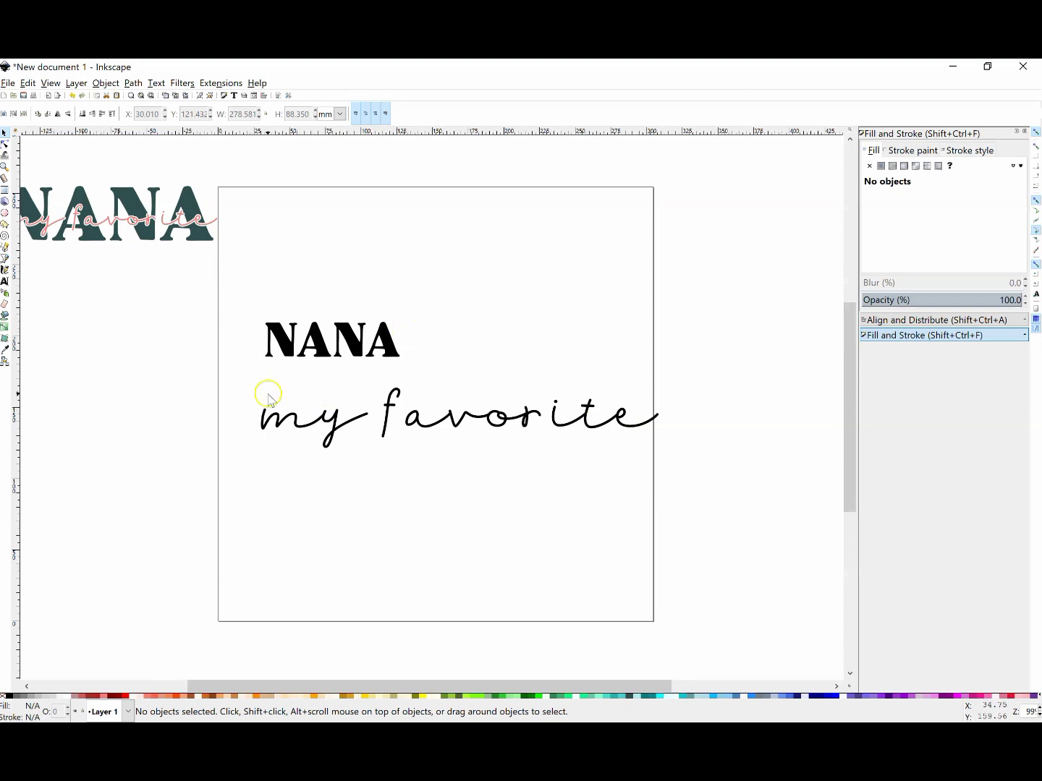
# Move the 'my favorite' letters lower and union them into one path.
pyautogui.moveTo(259, 386); pyautogui.dragTo(743, 536)
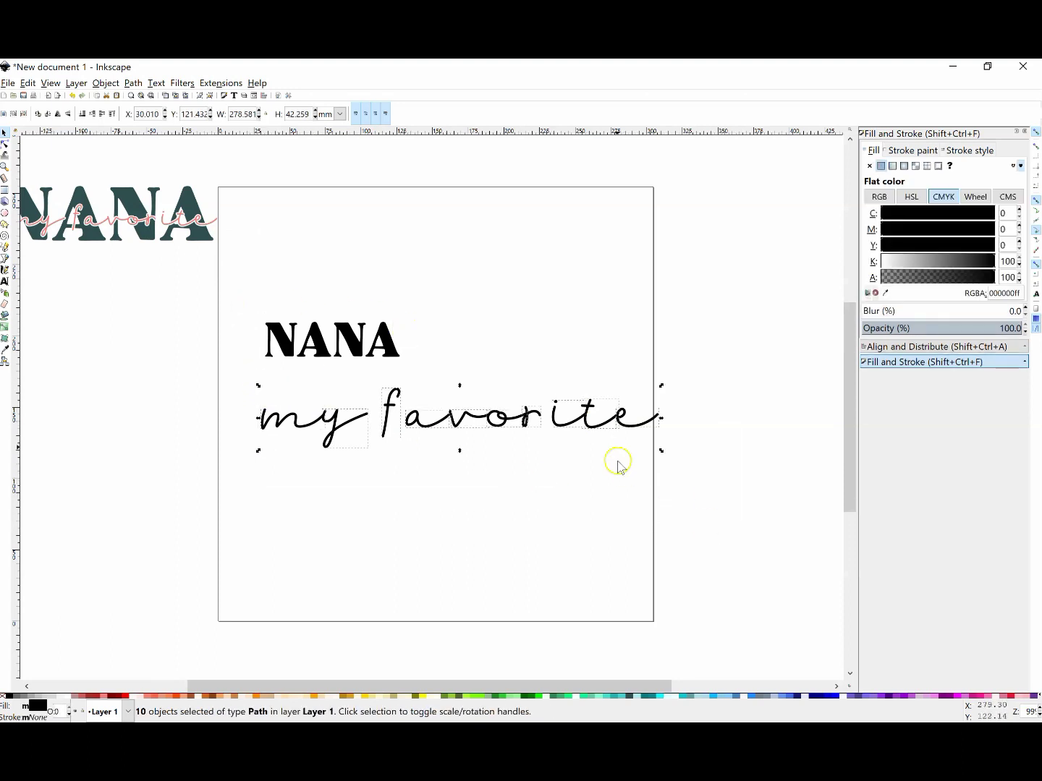
pyautogui.moveTo(619, 420); pyautogui.dragTo(599, 488)
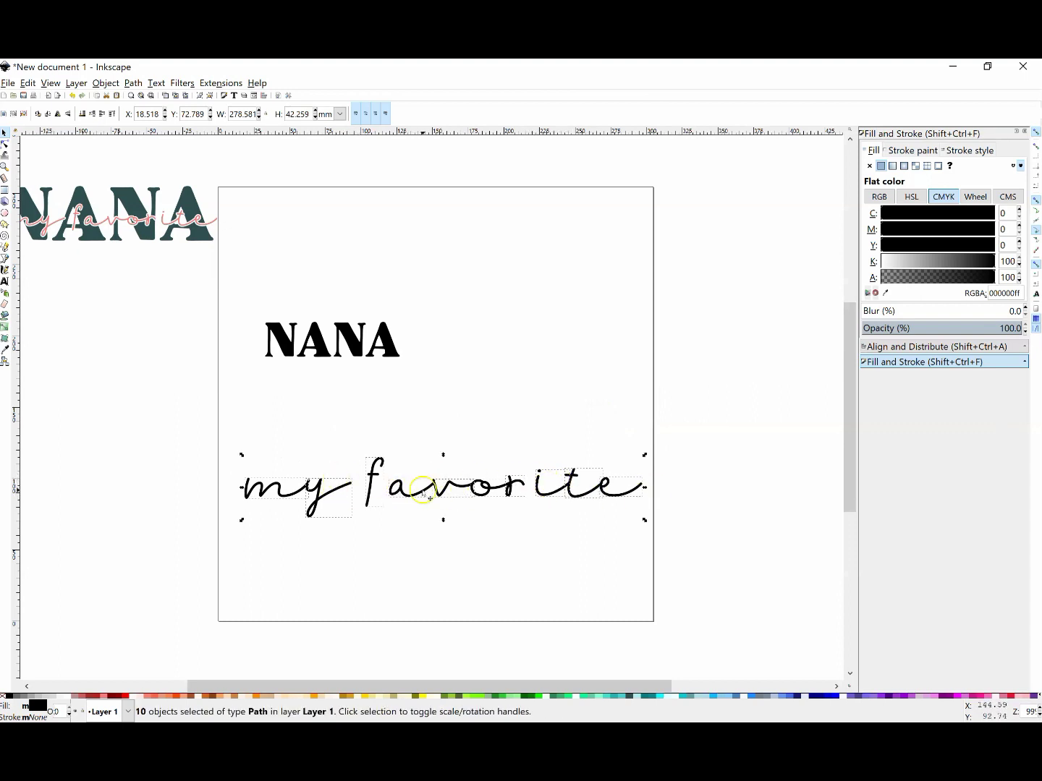
pyautogui.click(134, 81)
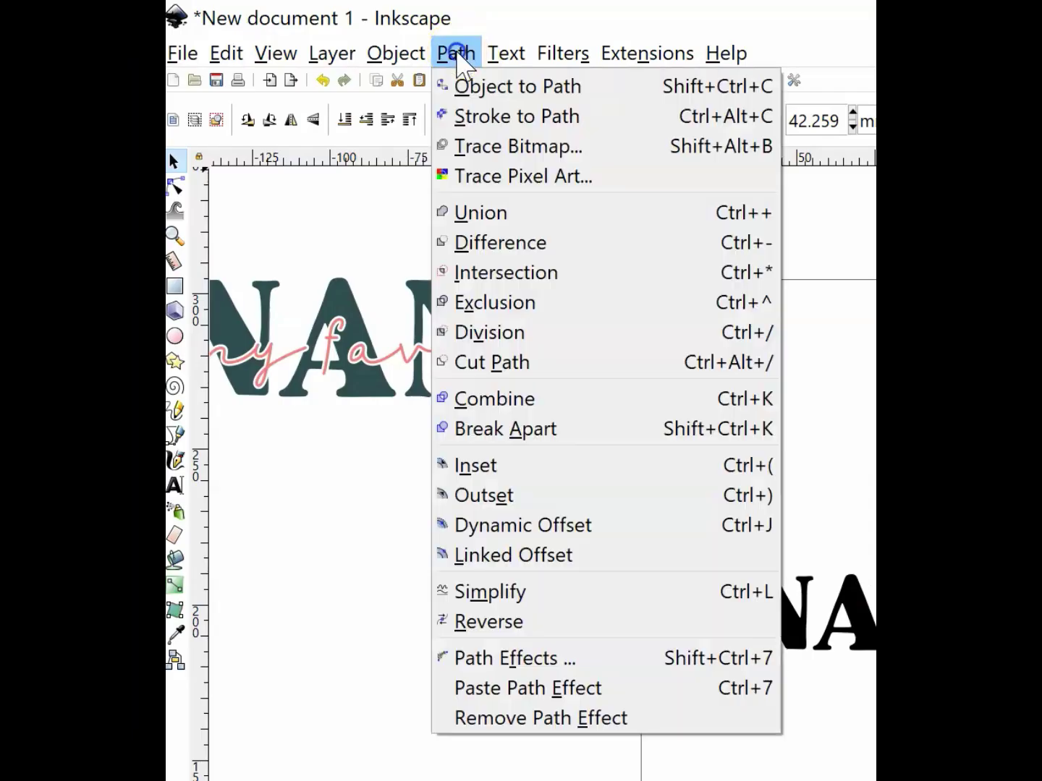
pyautogui.click(140, 155)
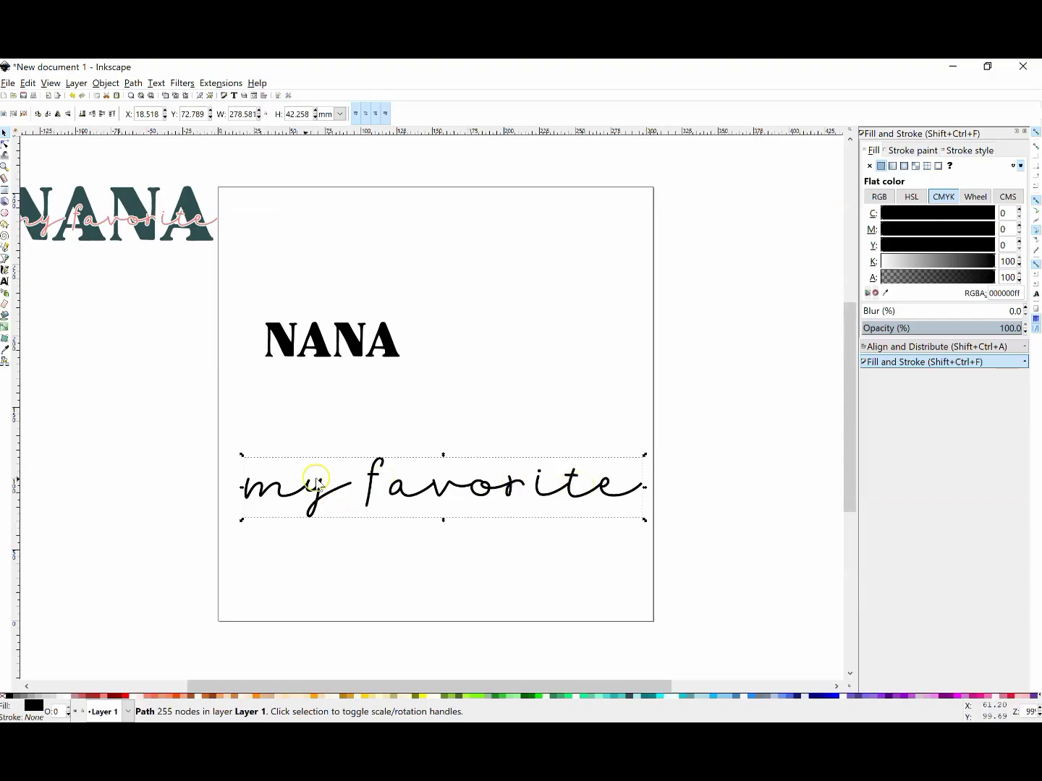
# Shift the four NANA letters left and fine-tune the last A's position.
pyautogui.moveTo(250, 303); pyautogui.dragTo(679, 469)
pyautogui.moveTo(658, 414); pyautogui.dragTo(623, 420)
pyautogui.click(569, 282)
pyautogui.click(582, 365)
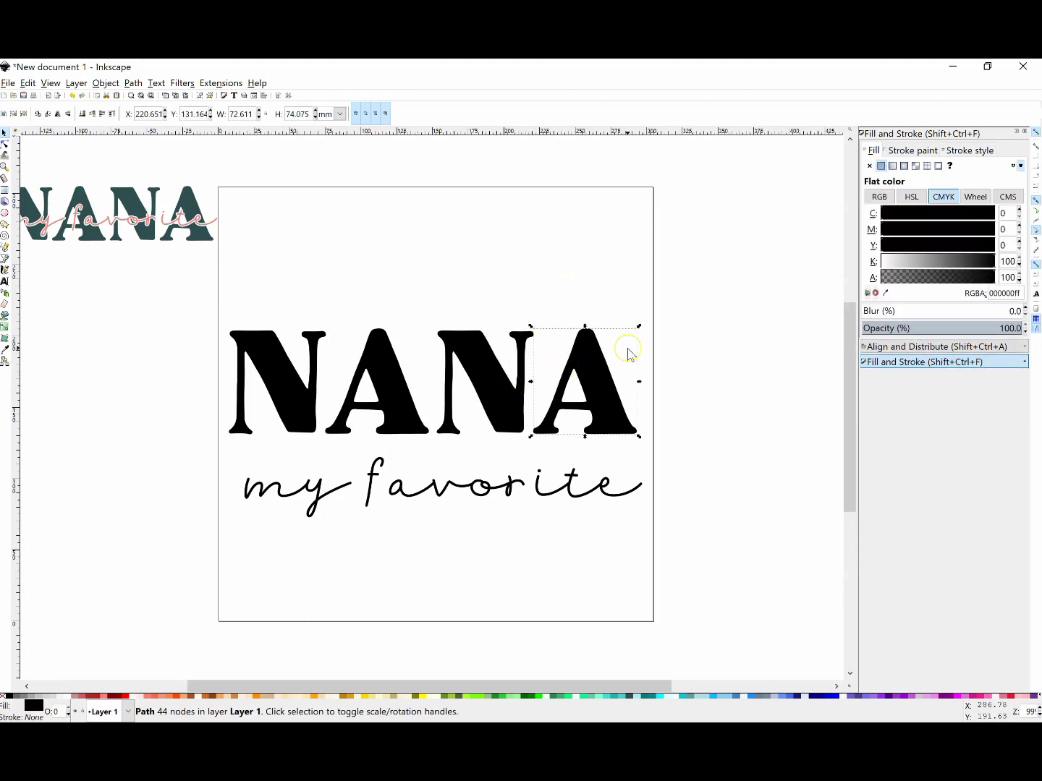
pyautogui.press('Left')
pyautogui.press('Left')
pyautogui.press('Right')
pyautogui.press('Right')
# Union the four NANA letters into one shape and move the script up over them.
pyautogui.moveTo(206, 298); pyautogui.dragTo(701, 452)
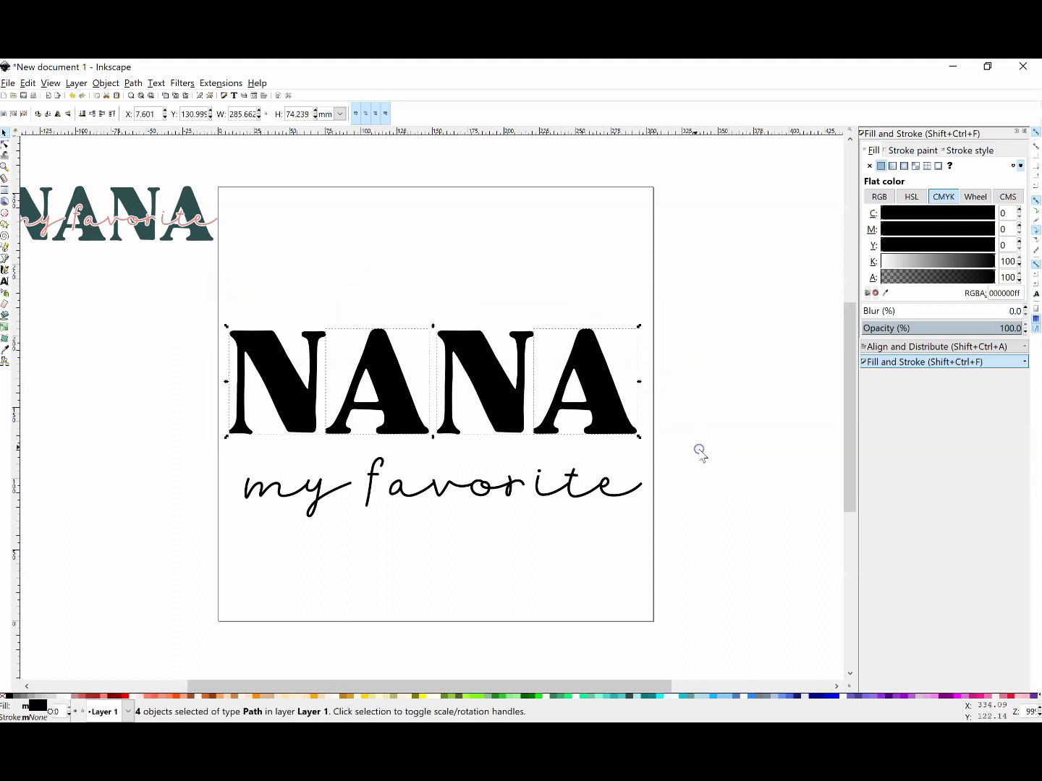
pyautogui.click(134, 84)
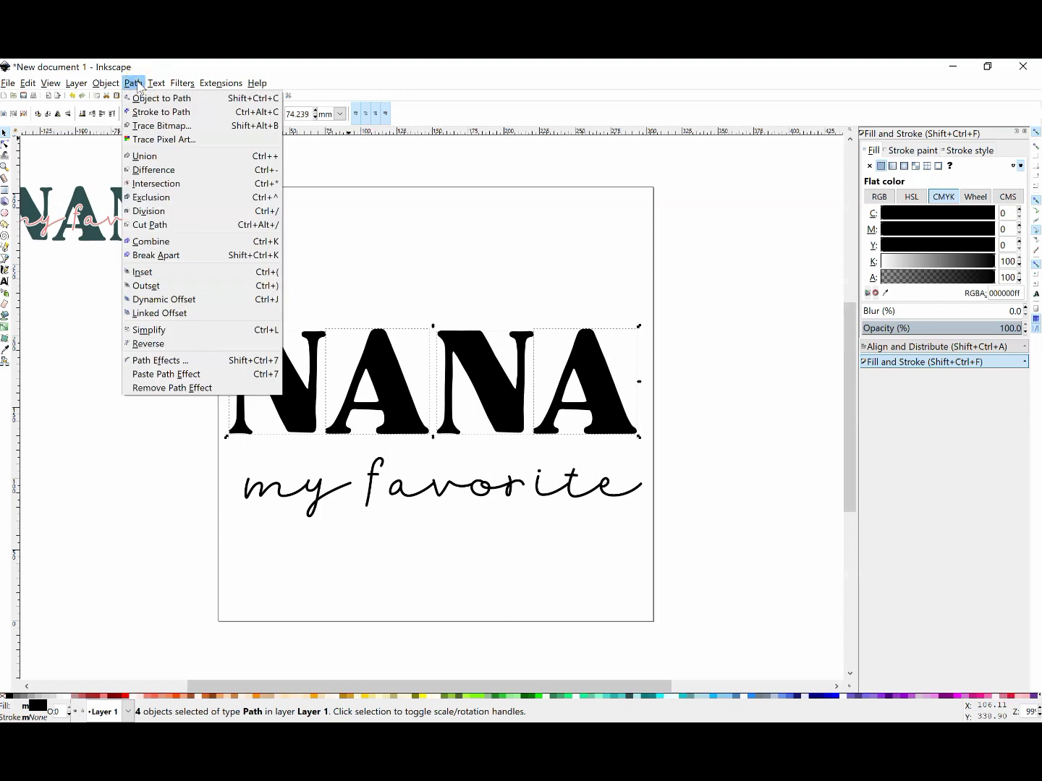
pyautogui.click(139, 157)
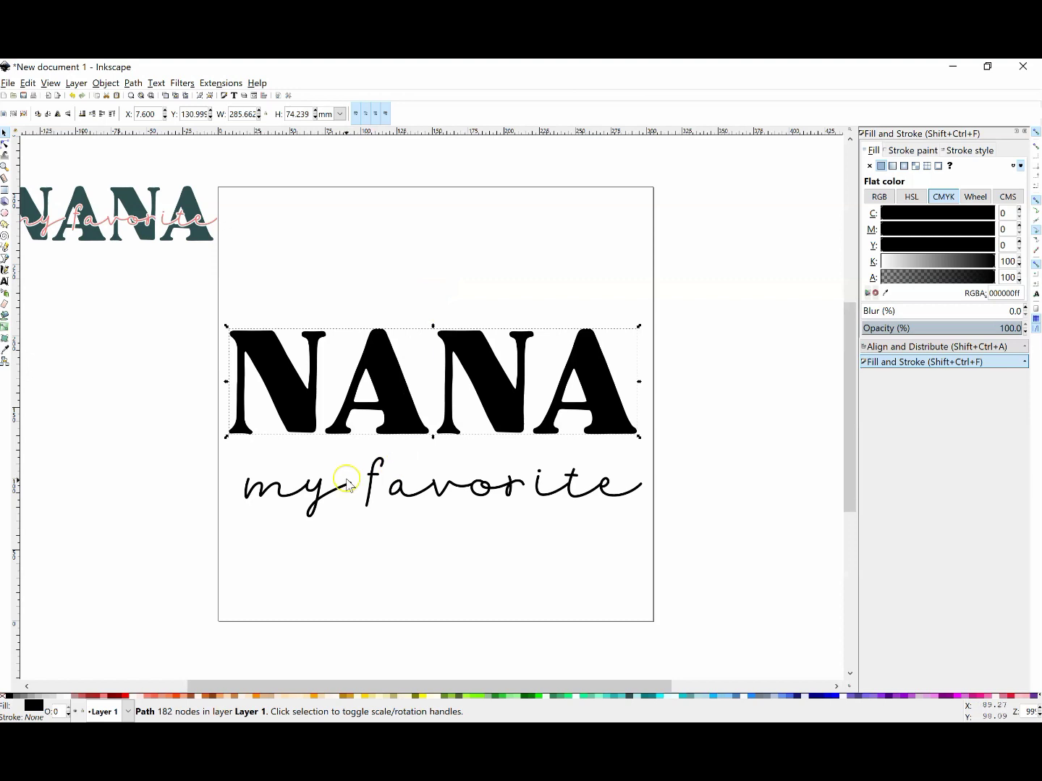
pyautogui.moveTo(338, 489); pyautogui.dragTo(325, 391)
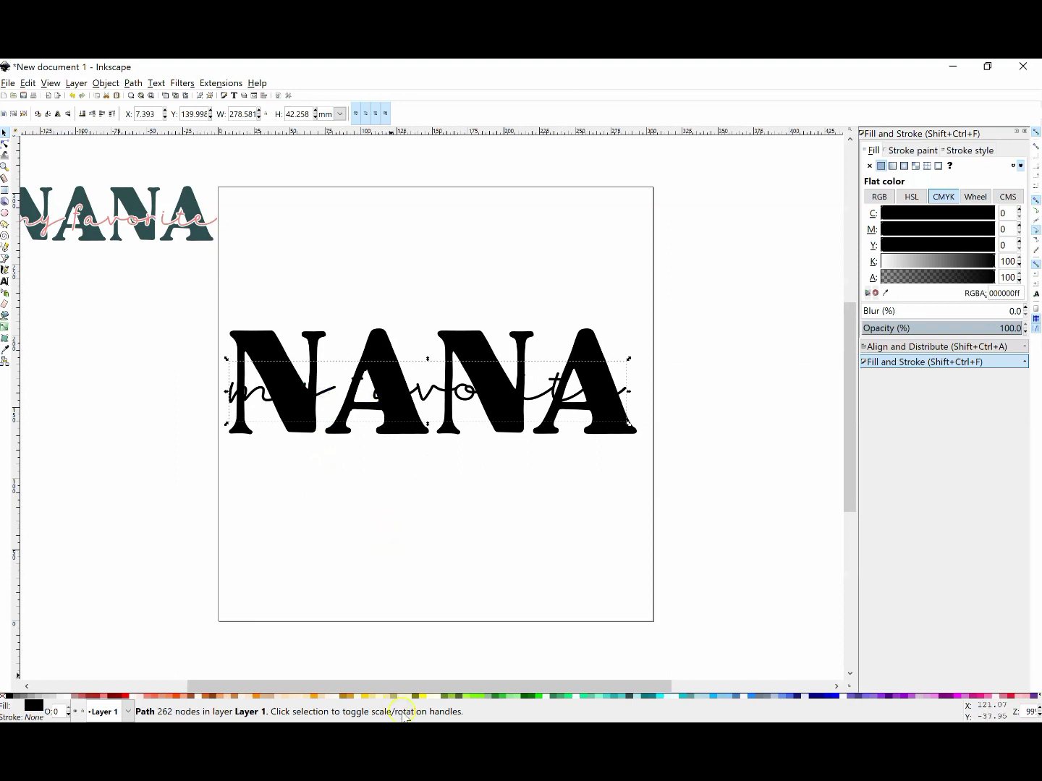
# Fill NANA with slate grey and the 'my favorite' script with midnight blue (#191970).
pyautogui.click(363, 697)
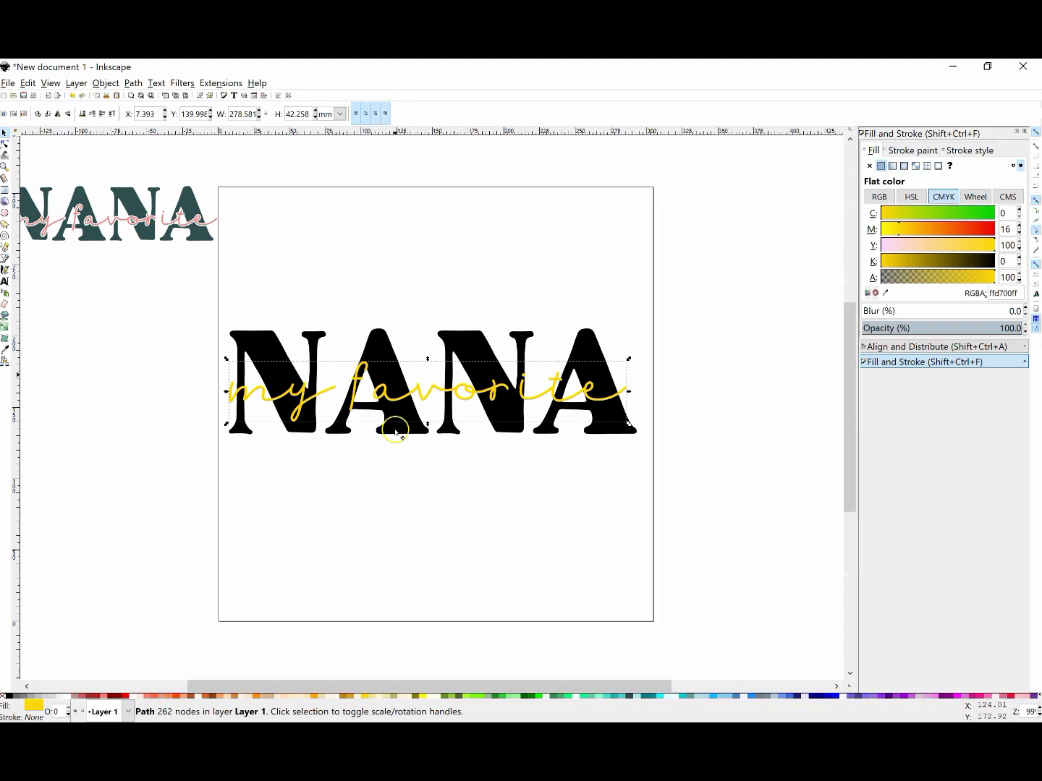
pyautogui.click(385, 348)
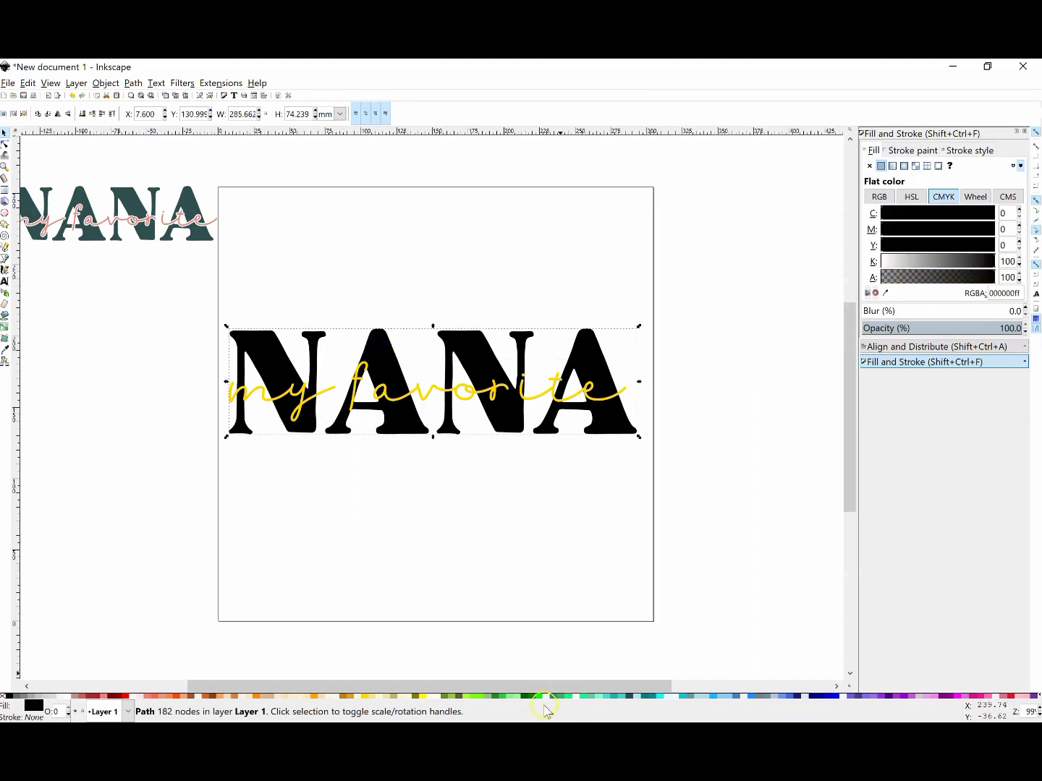
pyautogui.click(752, 697)
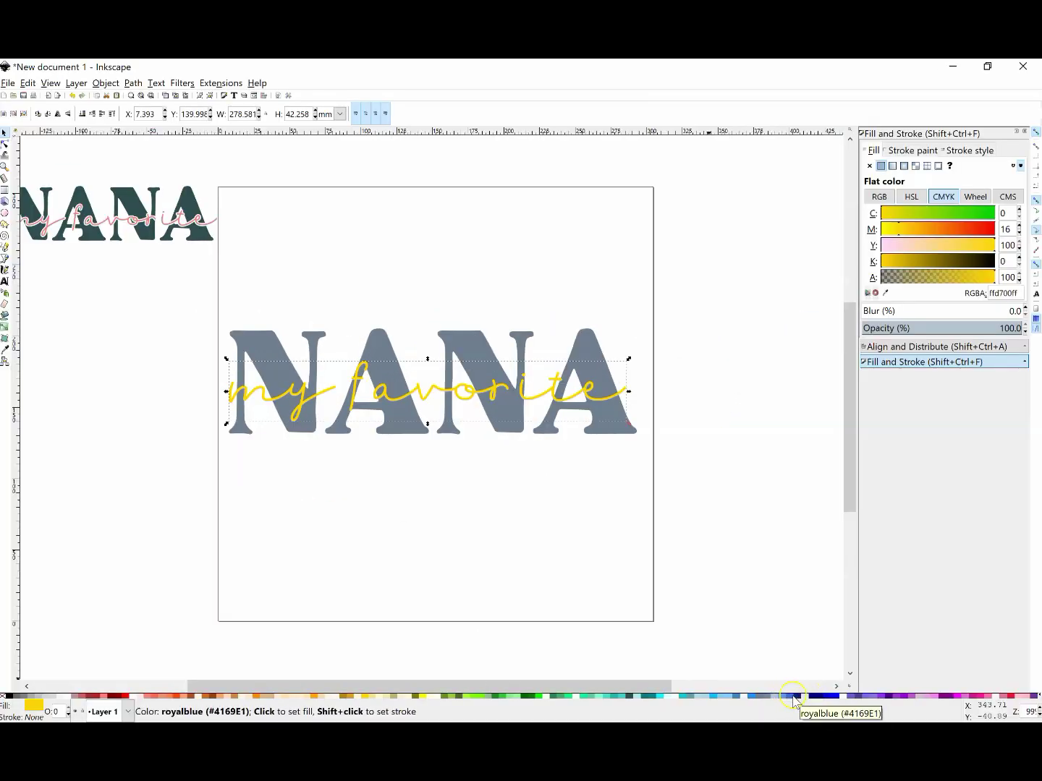
pyautogui.click(797, 698)
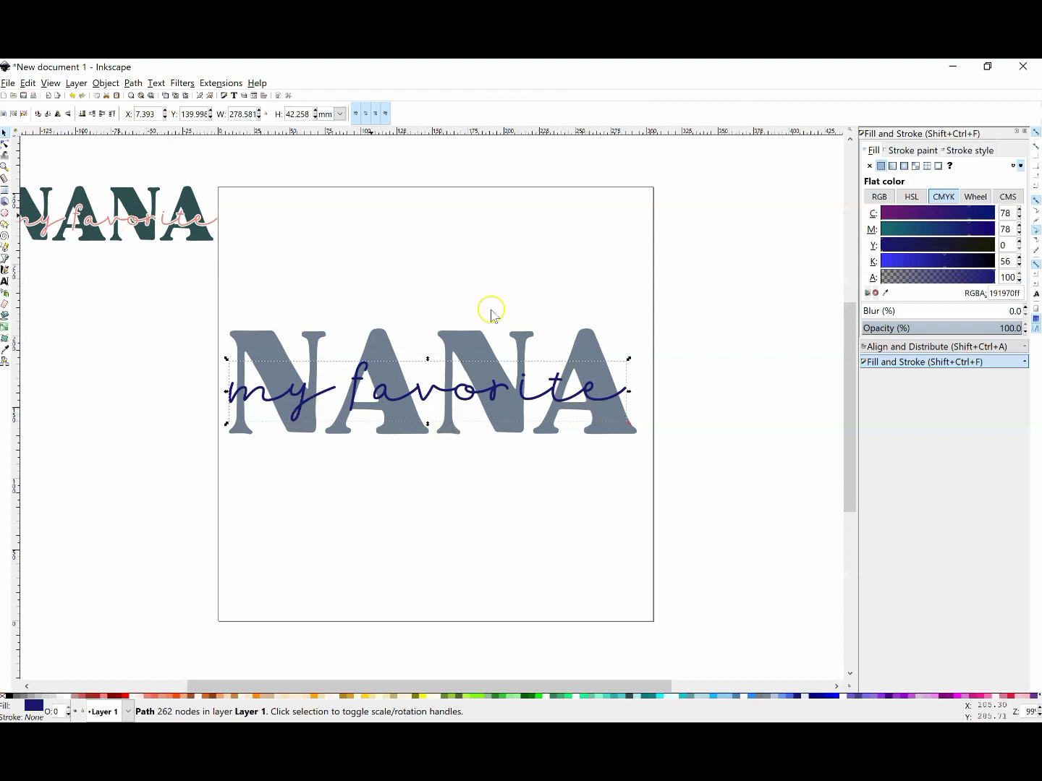
# Create a Linked/Dynamic Offset of the script and drag it outward into a thick outline.
pyautogui.click(134, 84)
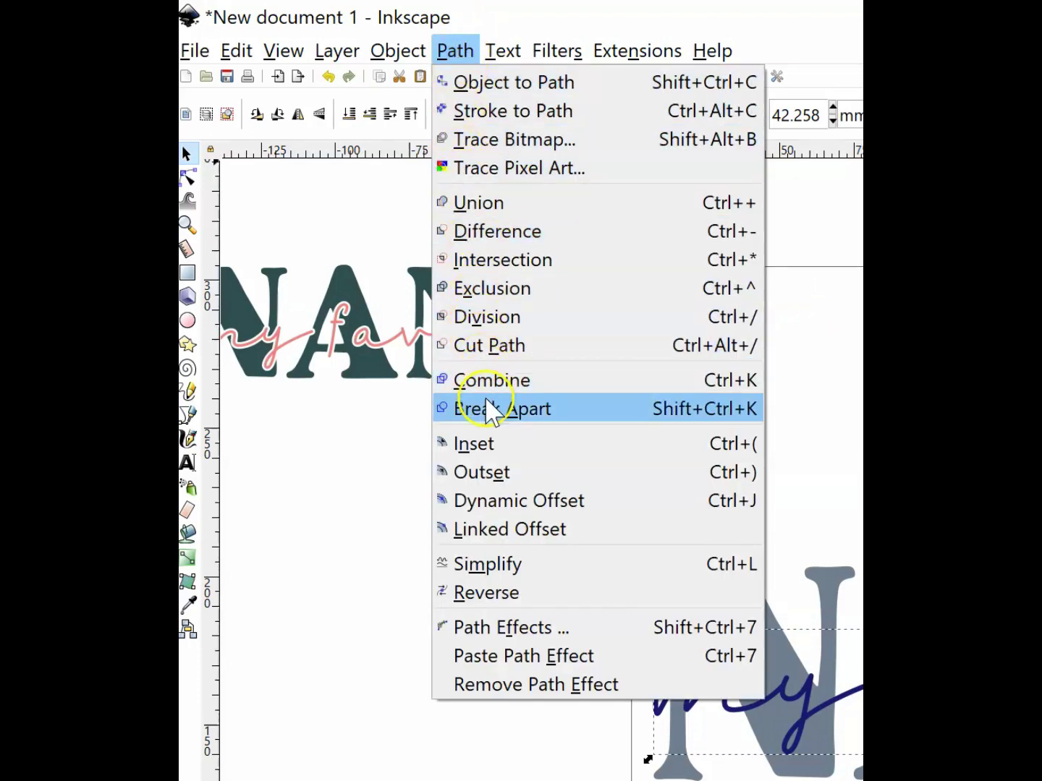
pyautogui.click(482, 507)
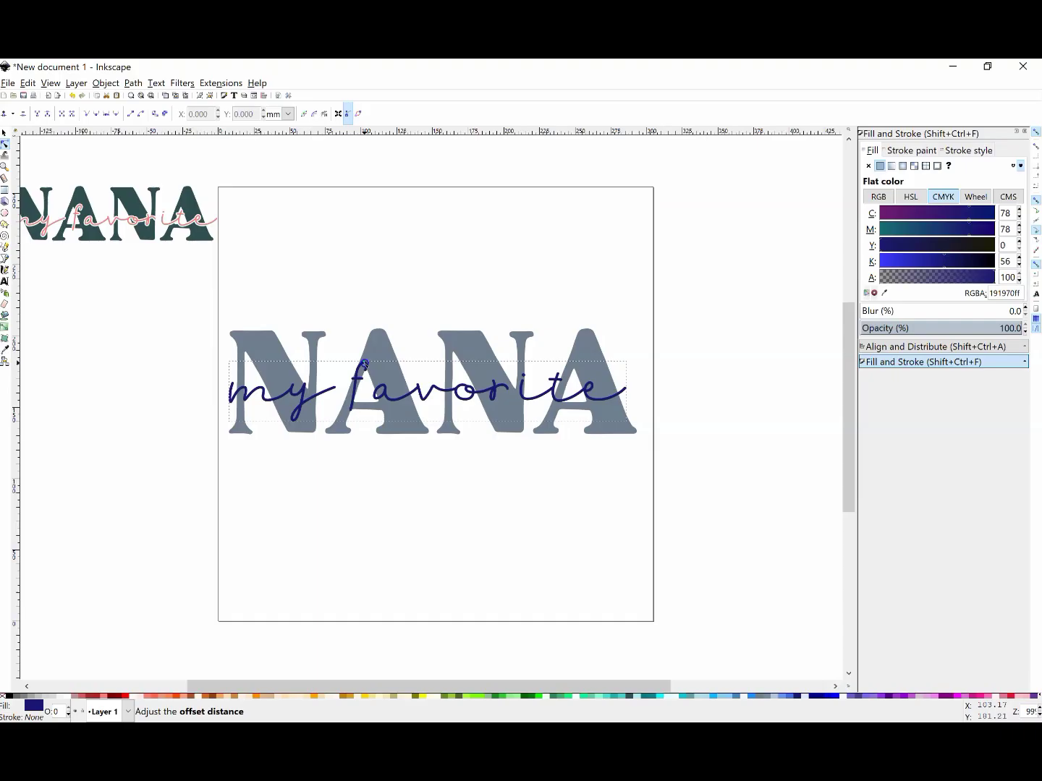
pyautogui.moveTo(365, 363); pyautogui.dragTo(356, 366)
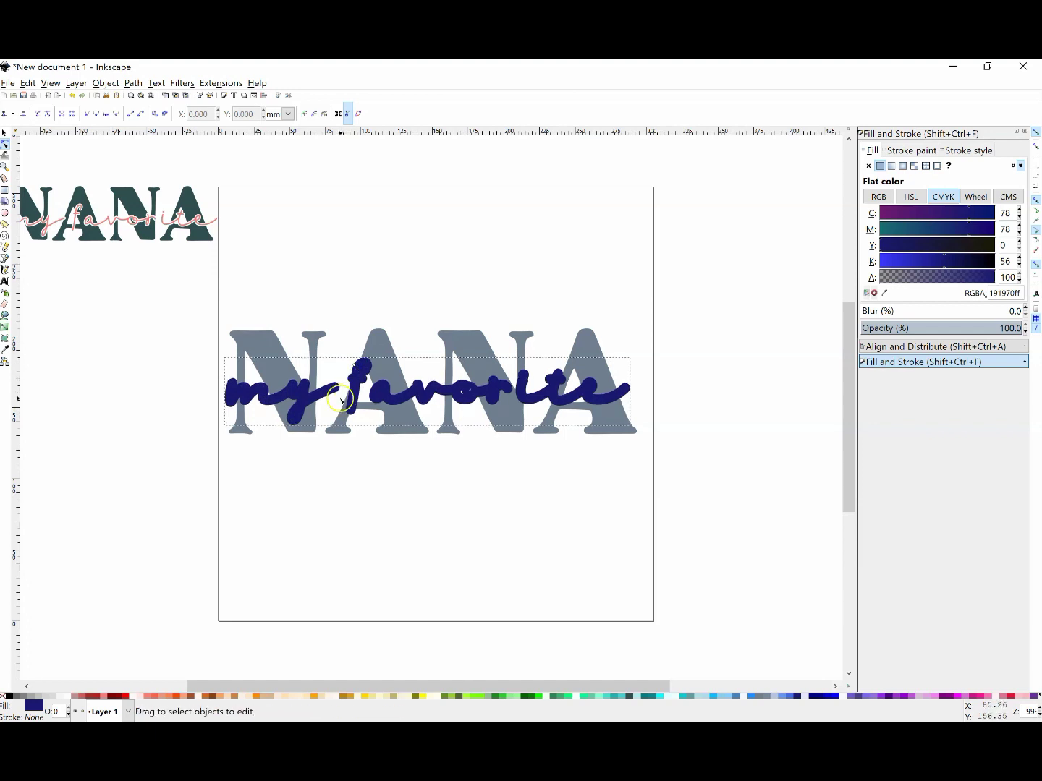
pyautogui.click(362, 365)
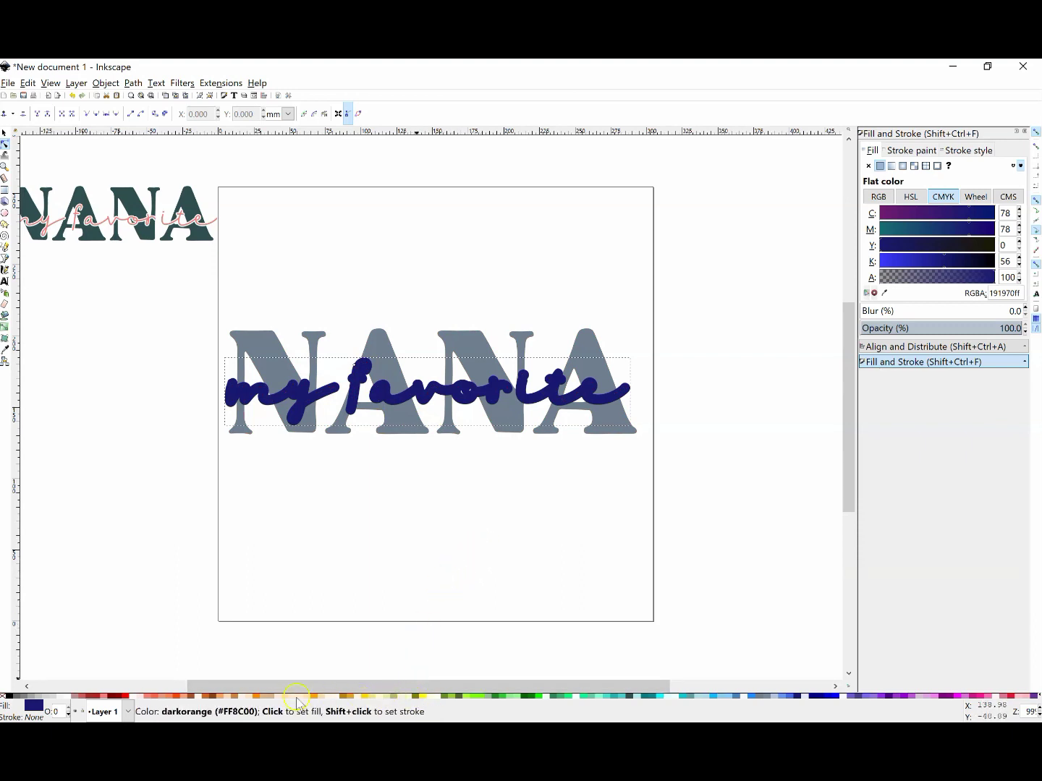
# Fill the offset white and pull it back into a thin outline.
pyautogui.click(70, 698)
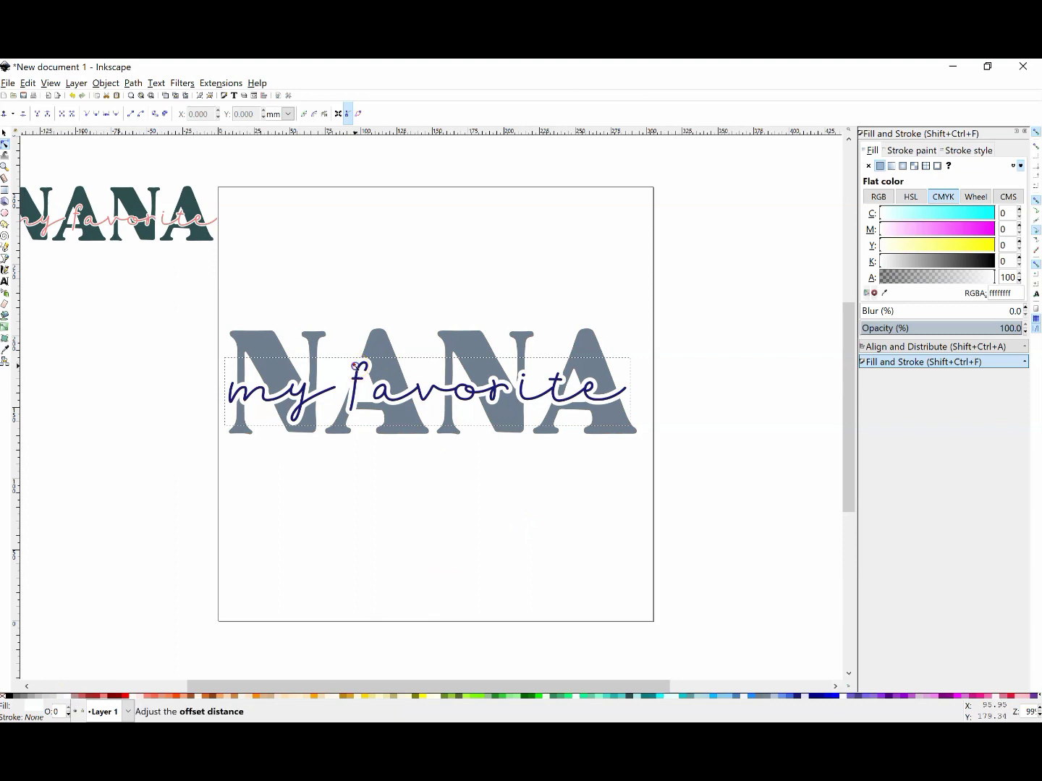
pyautogui.moveTo(355, 367); pyautogui.dragTo(357, 370)
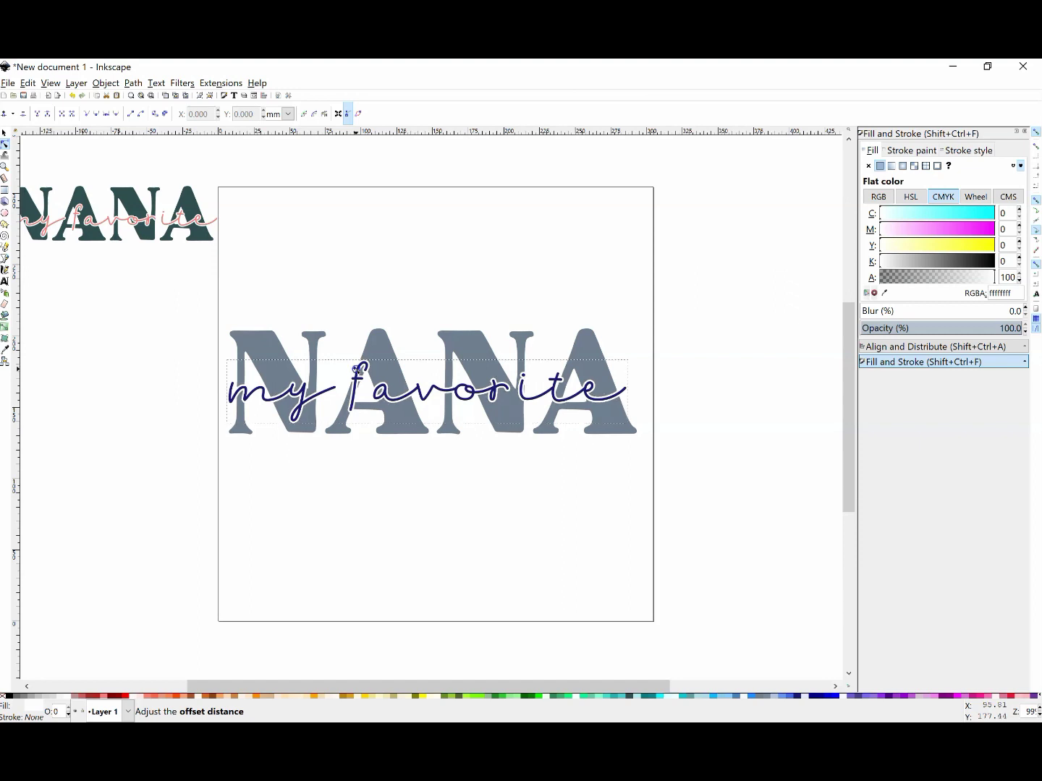
pyautogui.click(349, 364)
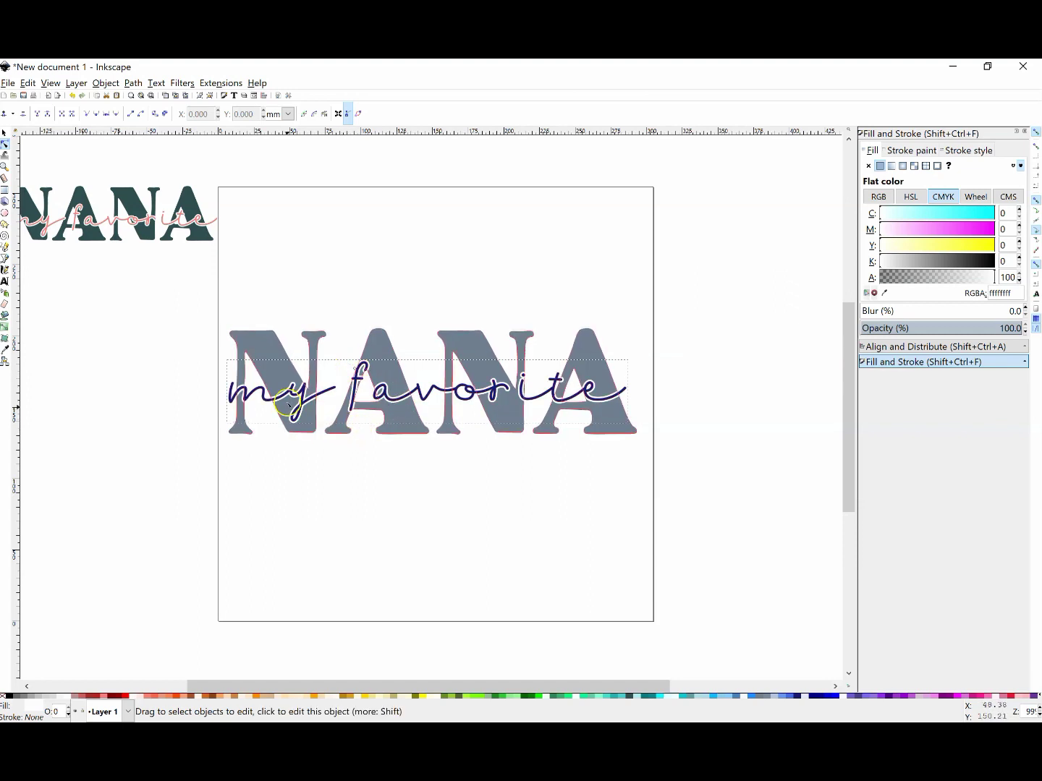
# Subtract the white script offset from NANA with Path > Difference.
pyautogui.click(5, 134)
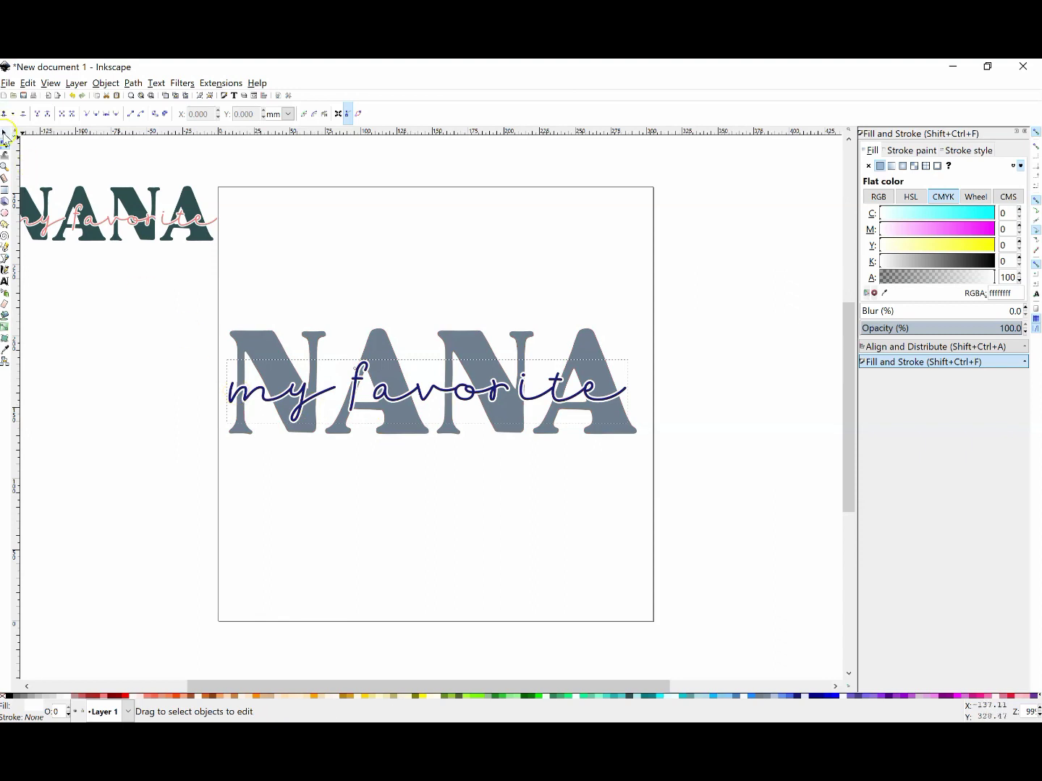
pyautogui.click(4, 135)
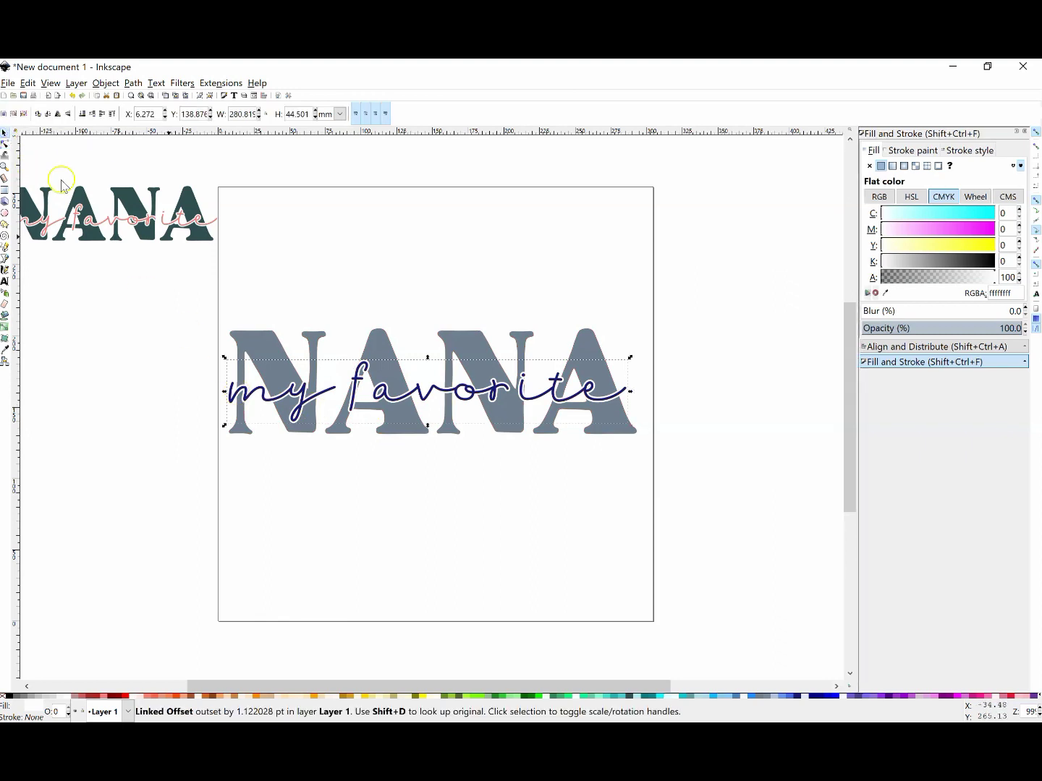
pyautogui.press('shift')
pyautogui.keyDown('shift'); pyautogui.click(270, 343); pyautogui.keyUp('shift')
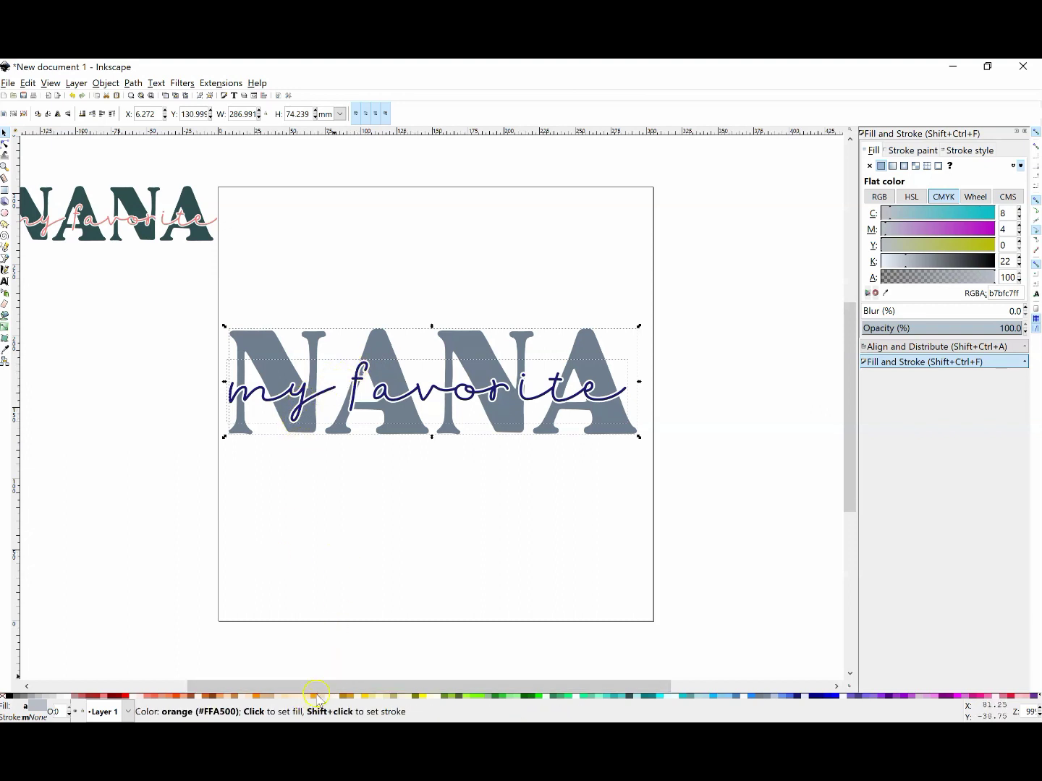
pyautogui.click(132, 84)
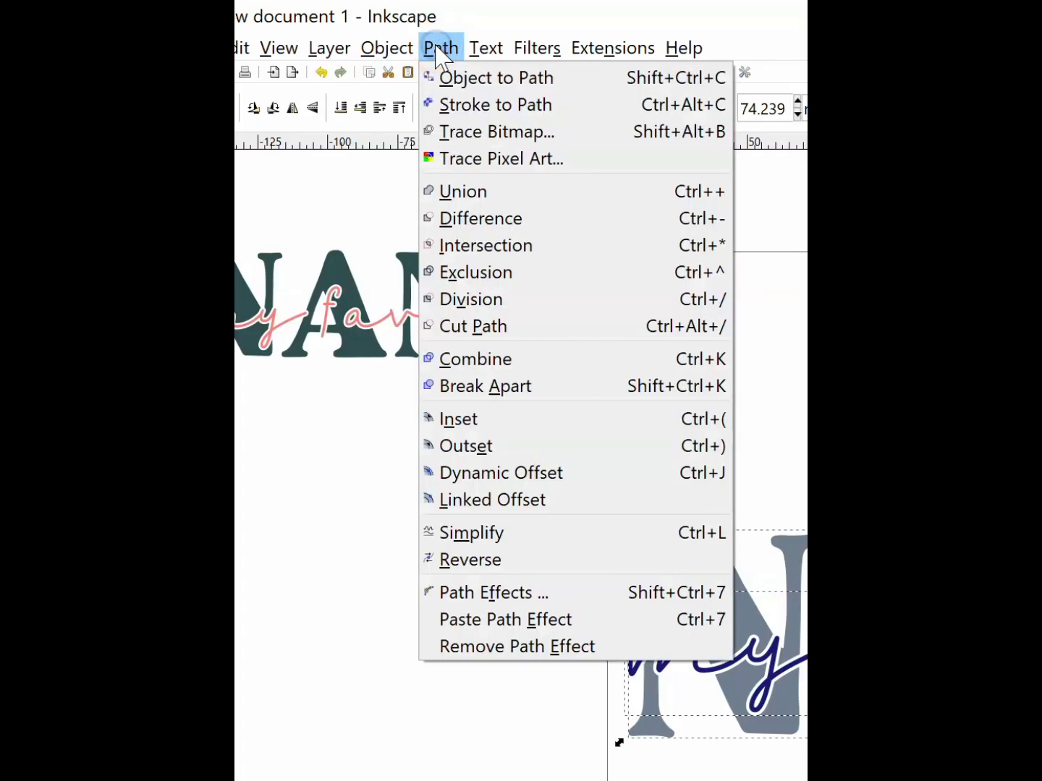
pyautogui.click(460, 220)
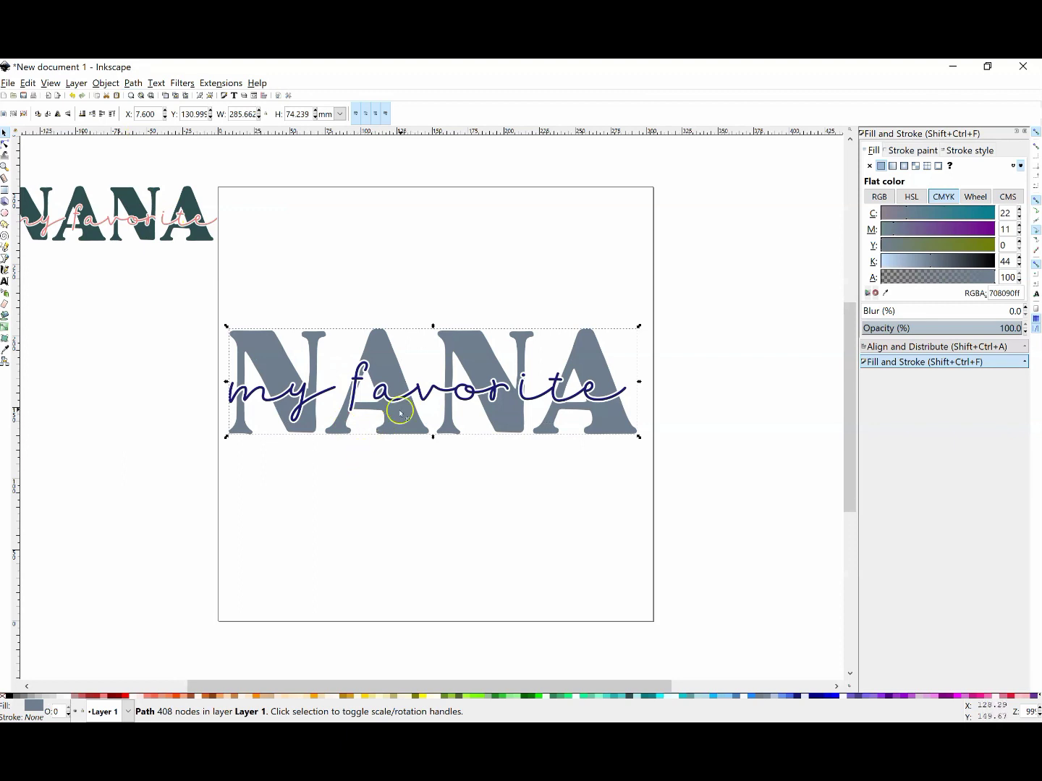
# Test the cutout by moving NANA up, then undo the move.
pyautogui.click(396, 302)
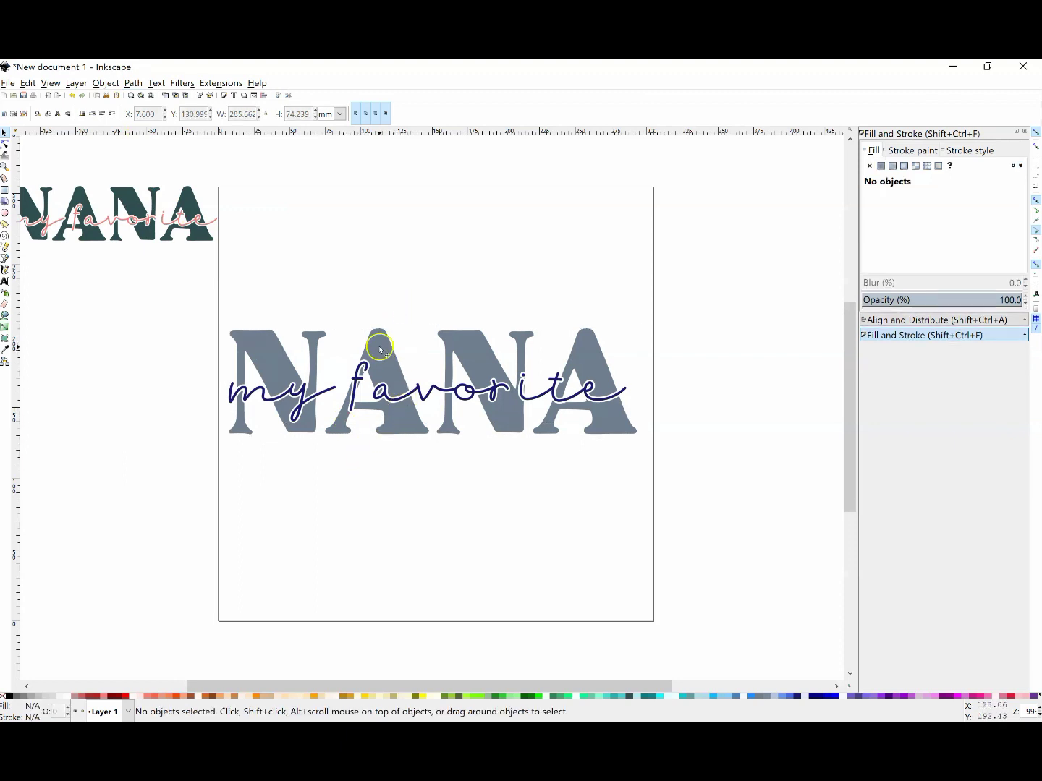
pyautogui.moveTo(380, 349); pyautogui.dragTo(376, 308)
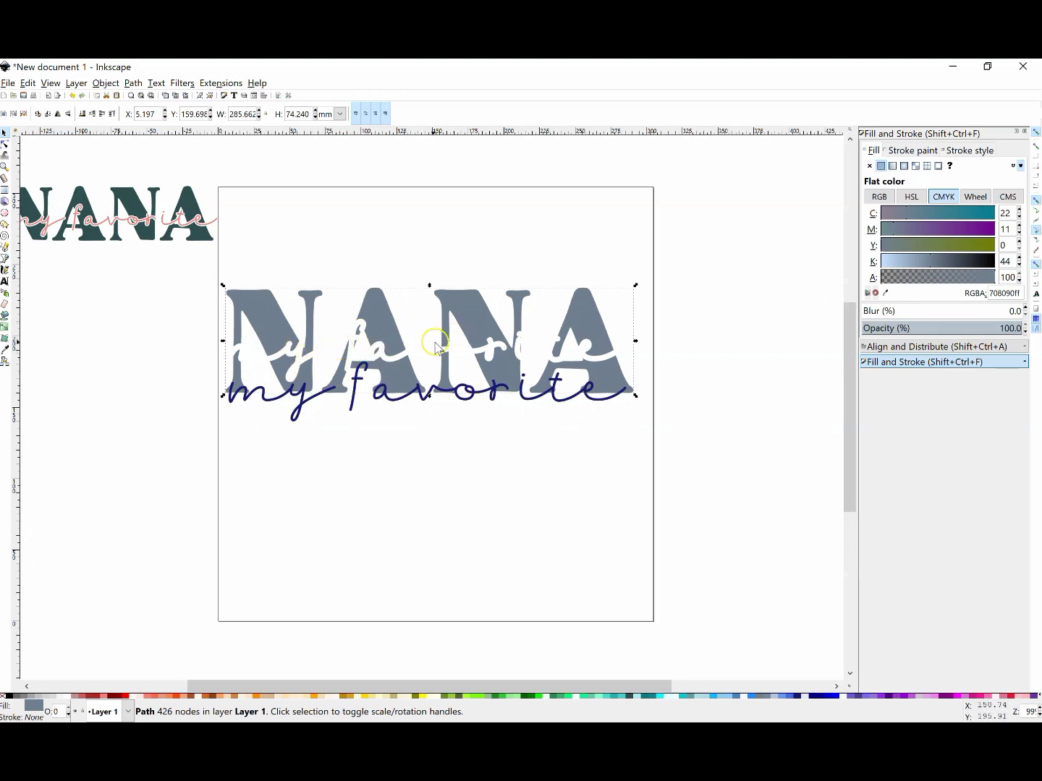
pyautogui.hotkey('ctrl', 'z')
pyautogui.click(411, 470)
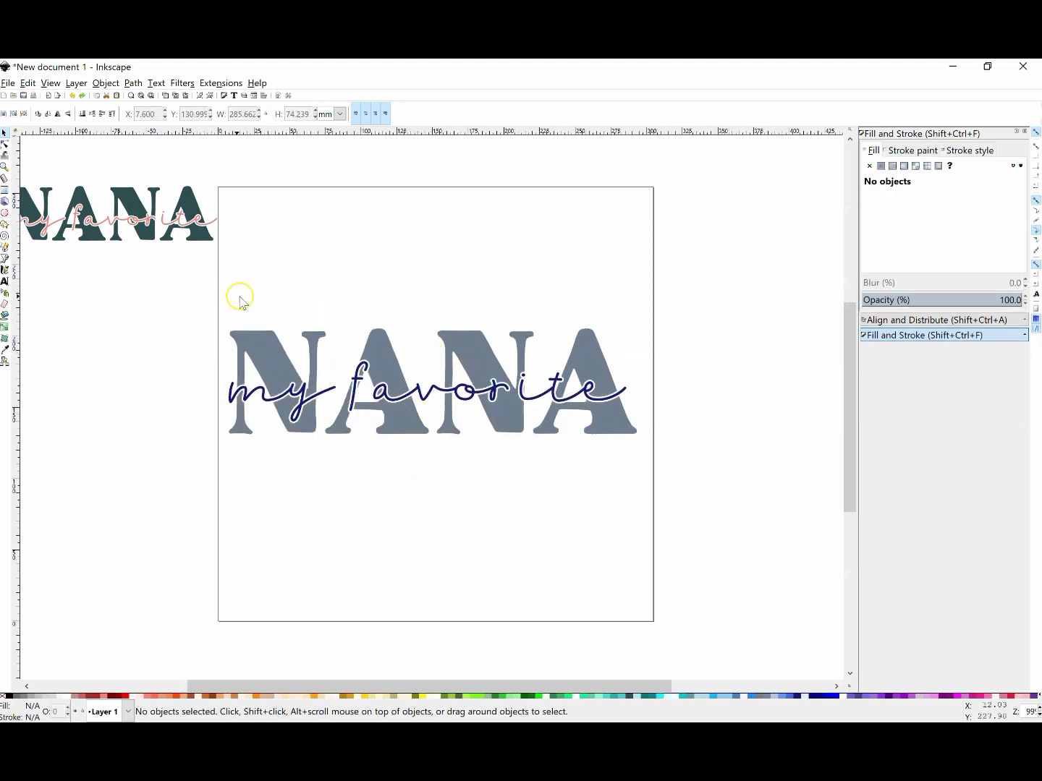
pyautogui.moveTo(221, 298)
pyautogui.mouseDown()
pyautogui.moveTo(327, 367)
pyautogui.moveTo(708, 534)
pyautogui.mouseUp()
pyautogui.click(583, 520)
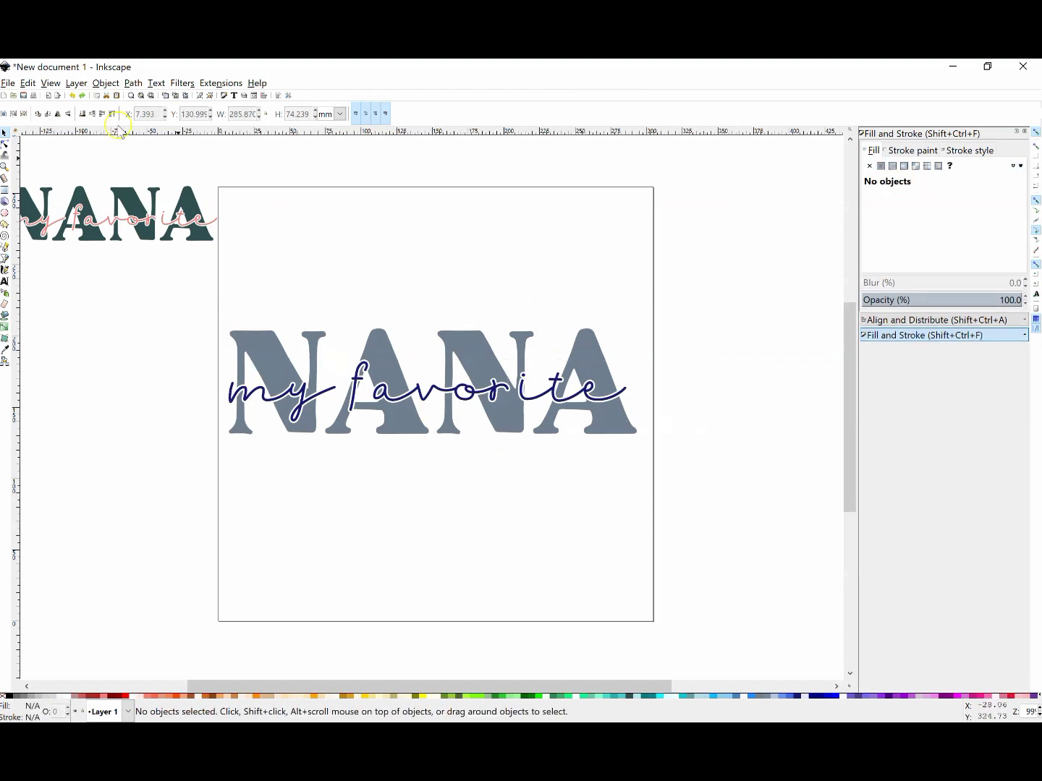
pyautogui.click(7, 83)
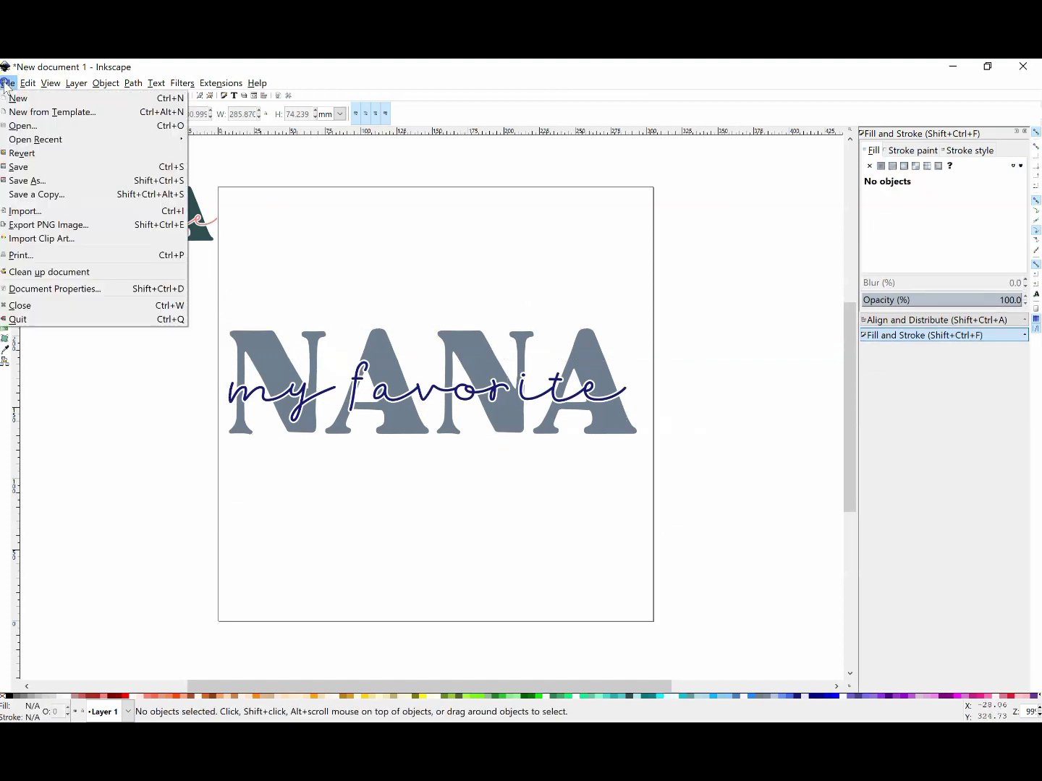
pyautogui.click(36, 180)
pyautogui.click(272, 364)
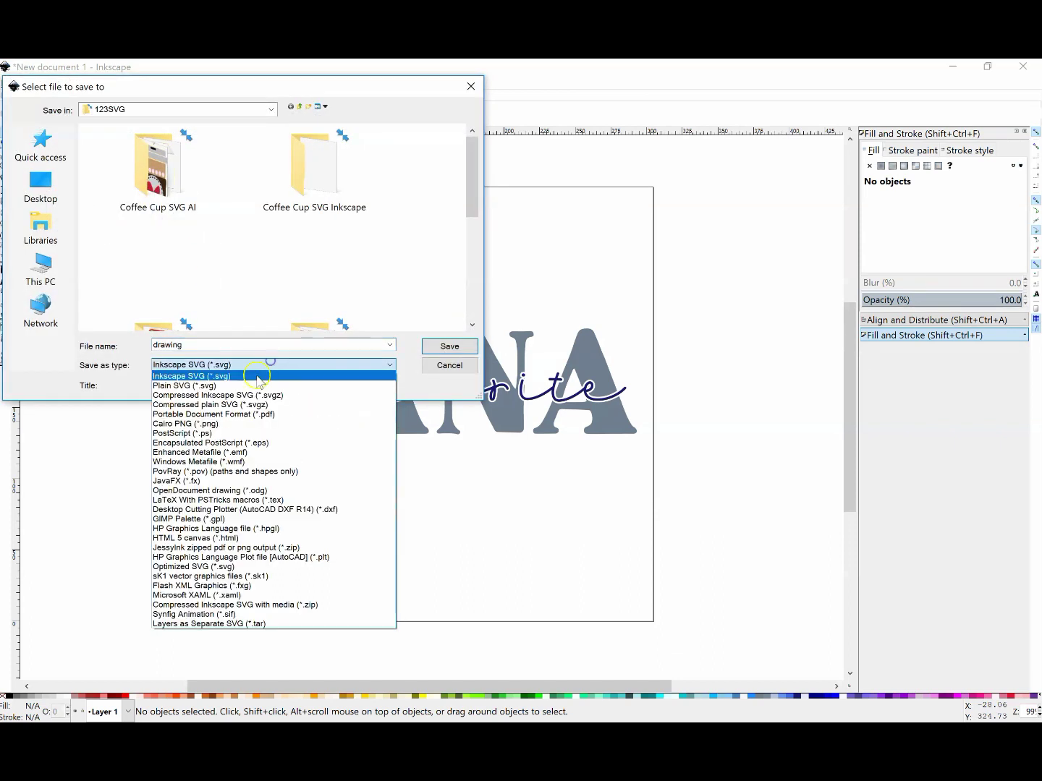
pyautogui.click(444, 371)
pyautogui.click(443, 368)
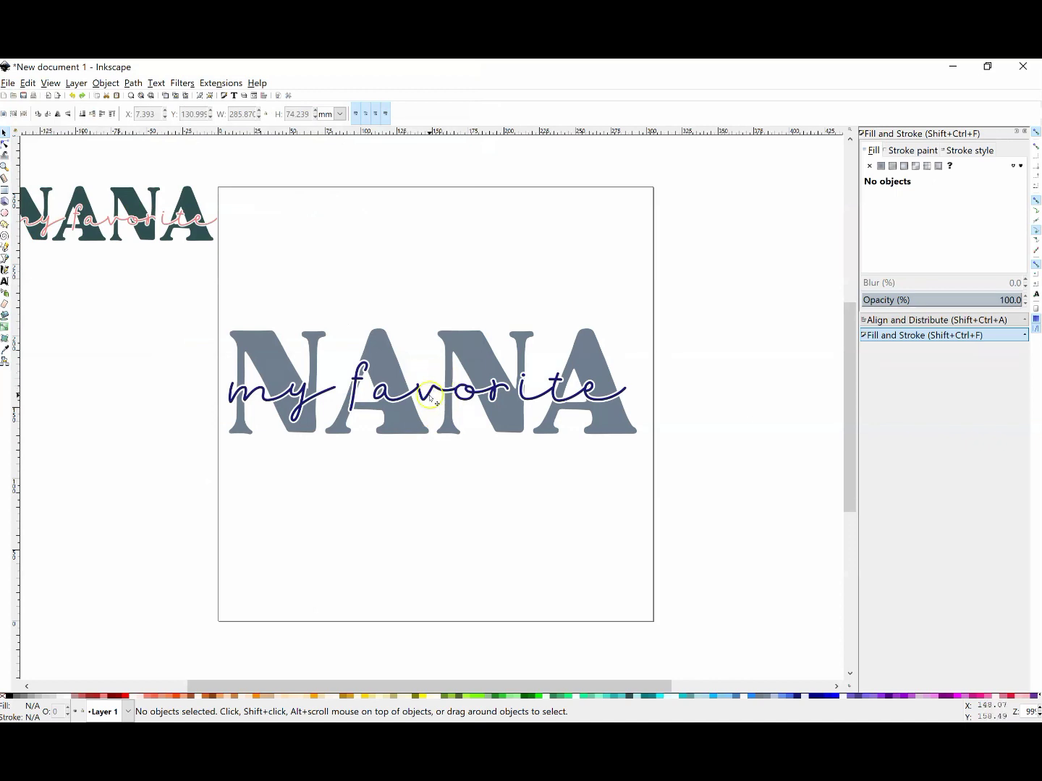
# Enlarge the dark-teal reference NANA design to about 279.5 mm wide on the page.
pyautogui.click(429, 394)
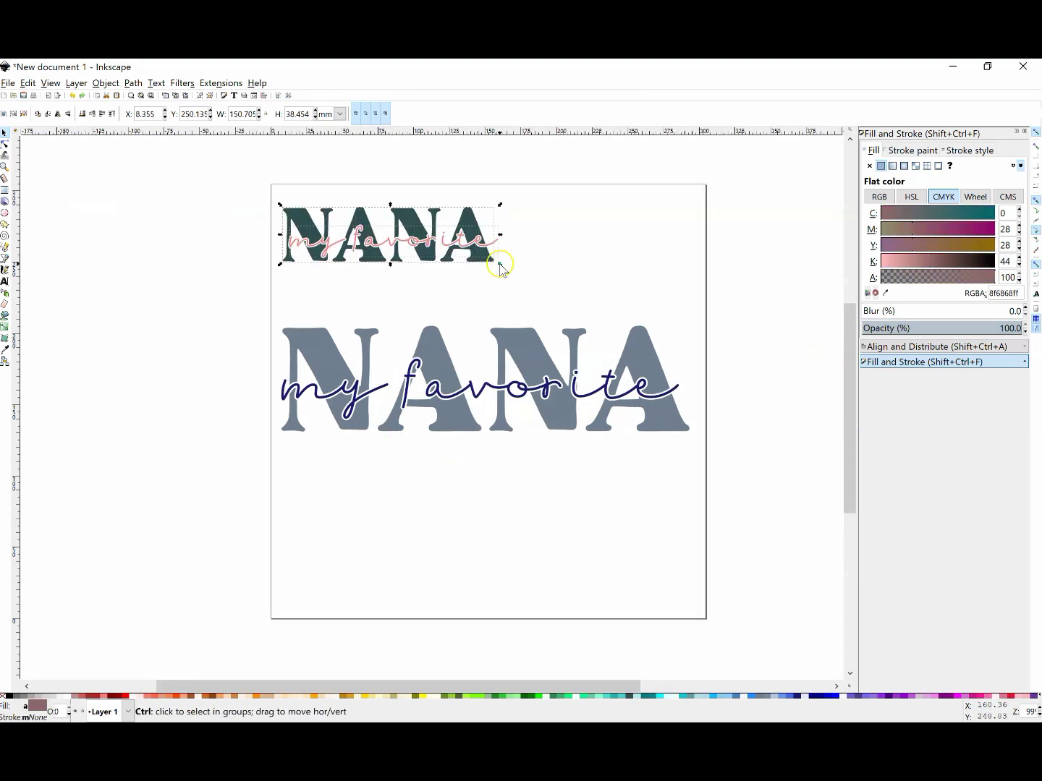
pyautogui.moveTo(499, 267); pyautogui.dragTo(685, 334)
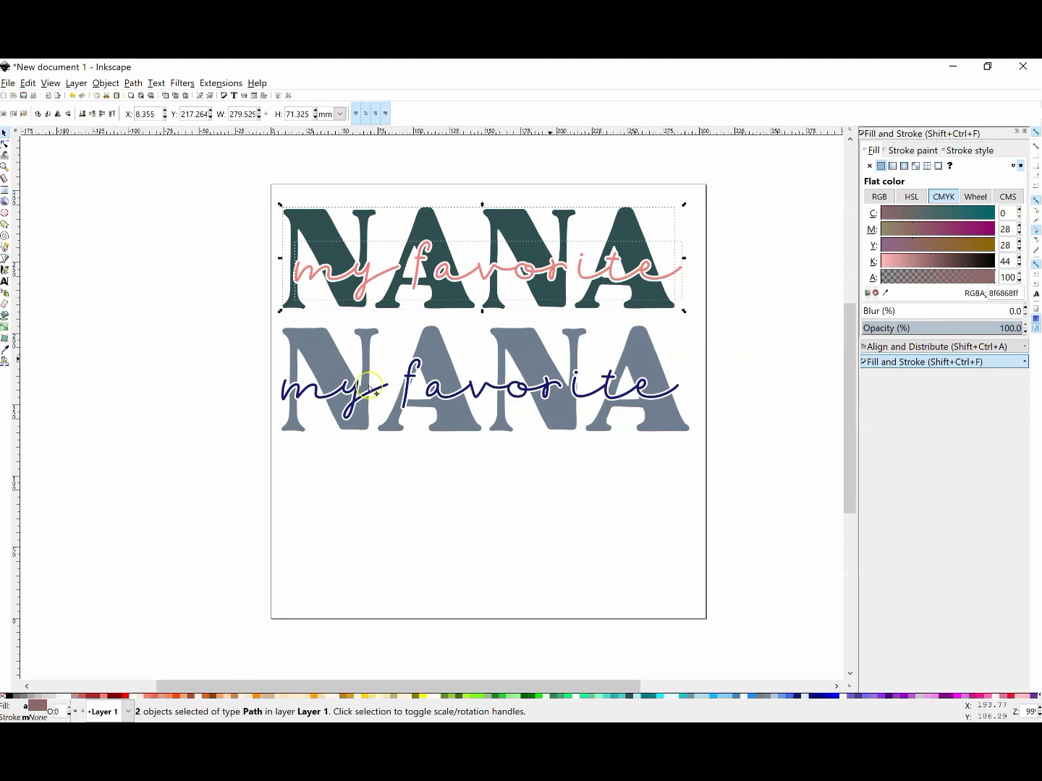